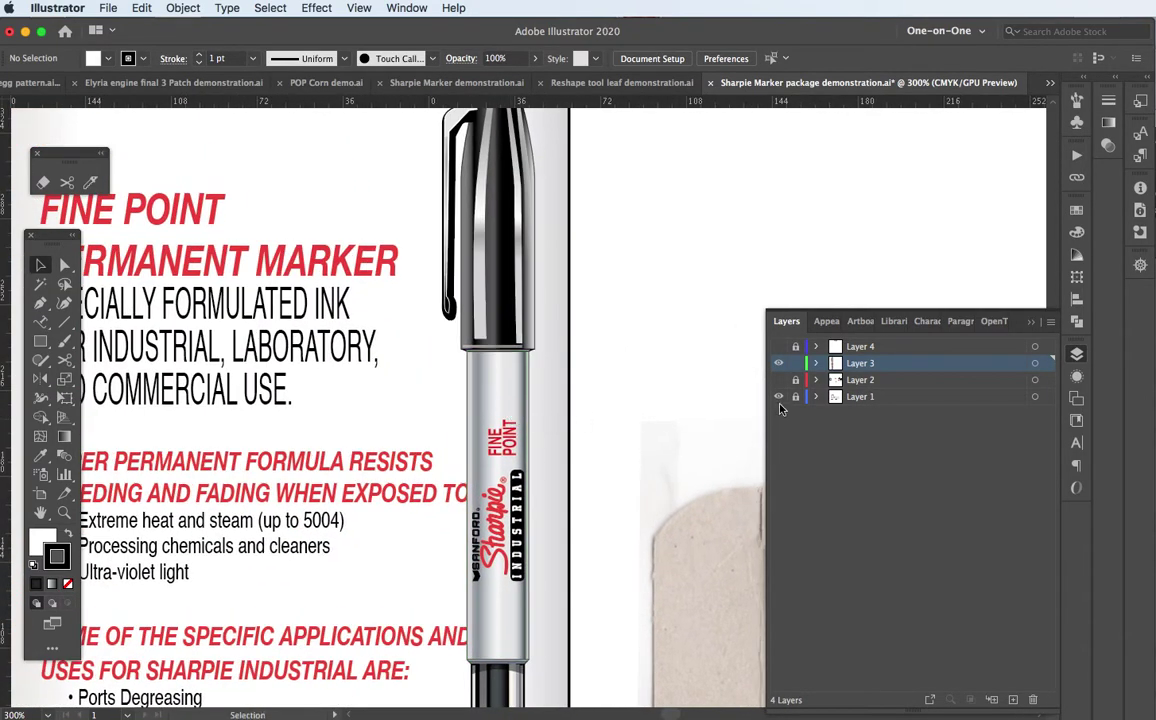
Hide the marker layer and zoom out to review the scanned Sharpie package label.
left_click(780, 364)
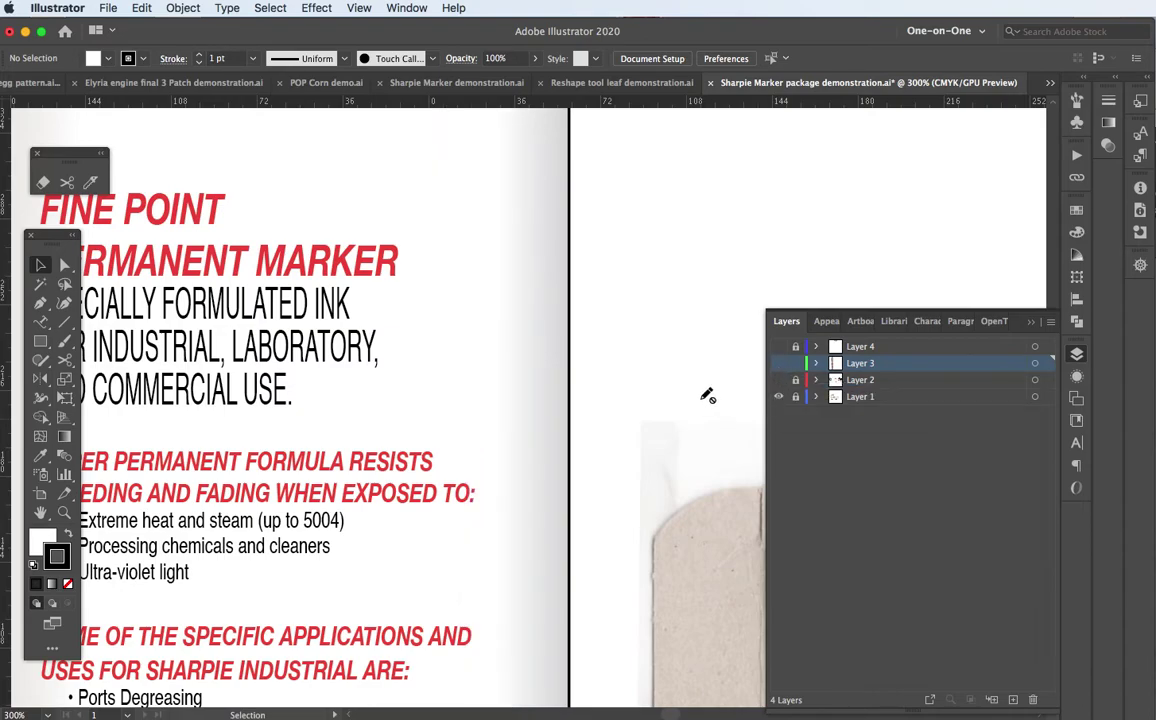
key("super+minus")
key("super+minus")
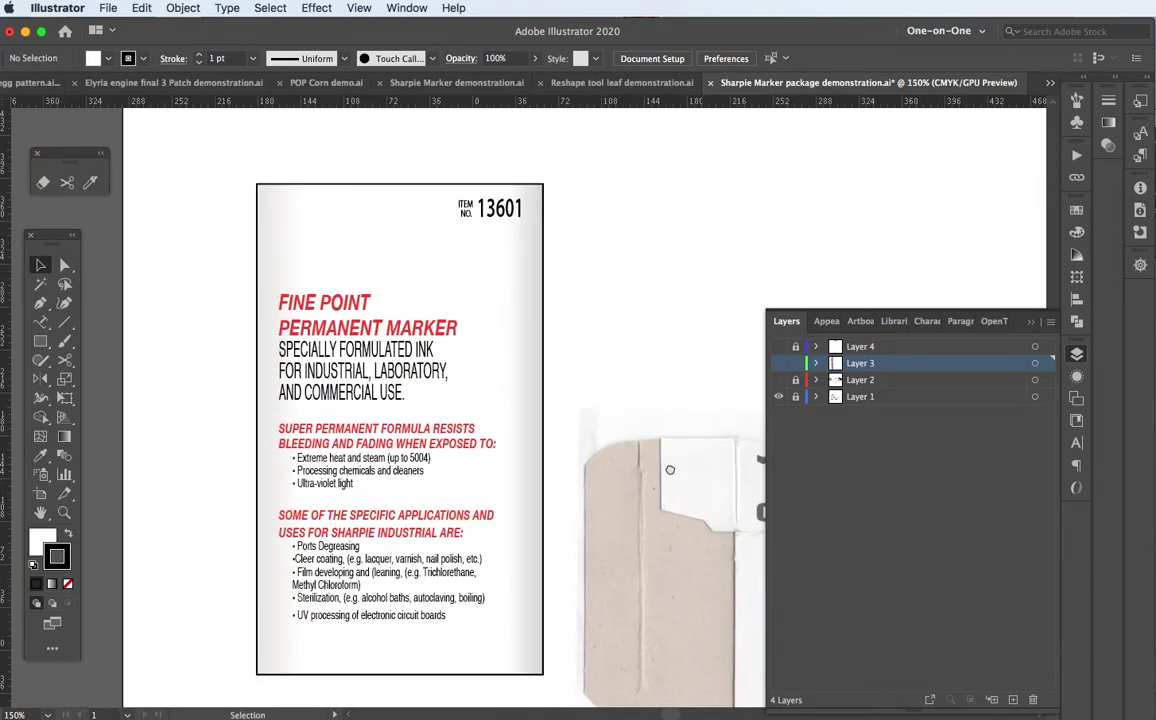
left_click_drag(693, 459, 252, 317)
left_click_drag(673, 402, 474, 379)
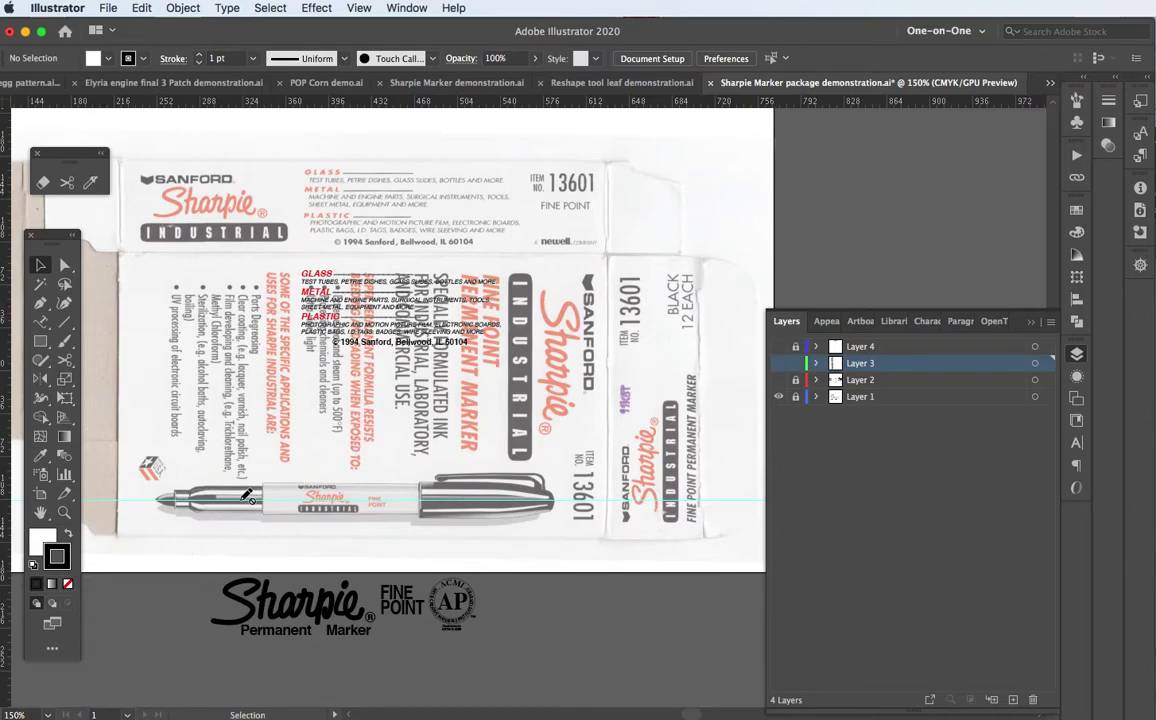
Show the marker layer again and hide the scanned package reference layer (Layer 1).
left_click(778, 364)
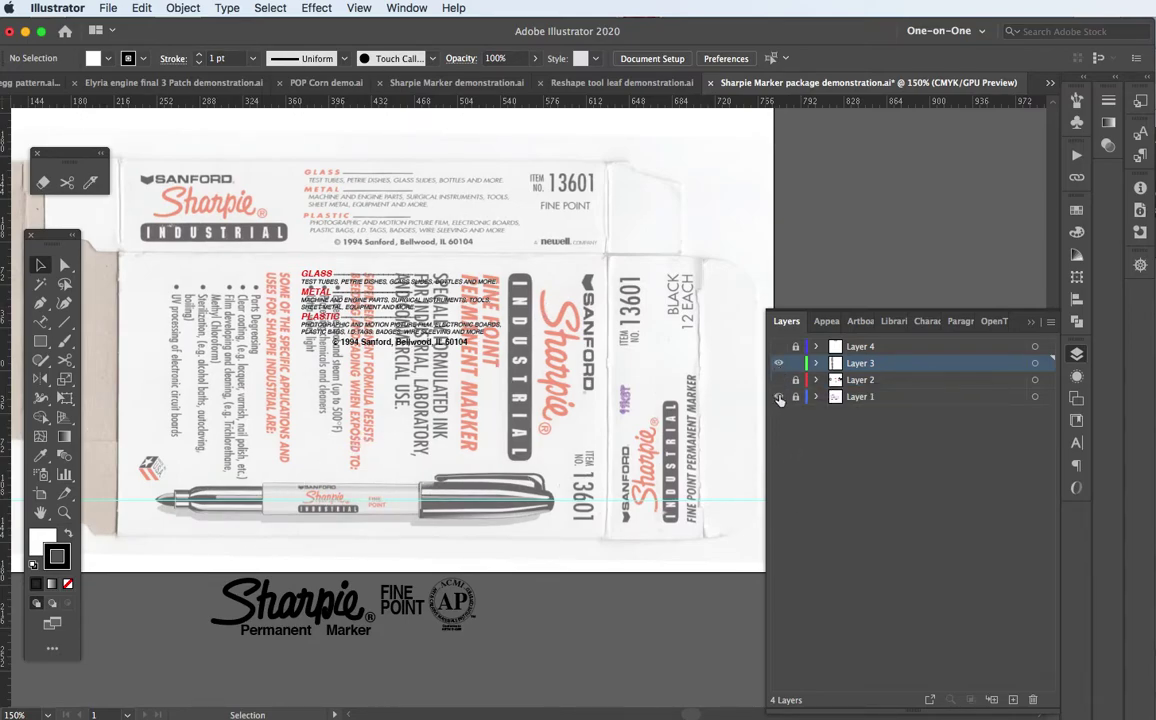
left_click_drag(260, 386, 698, 543)
scroll(698, 543, "up", 2)
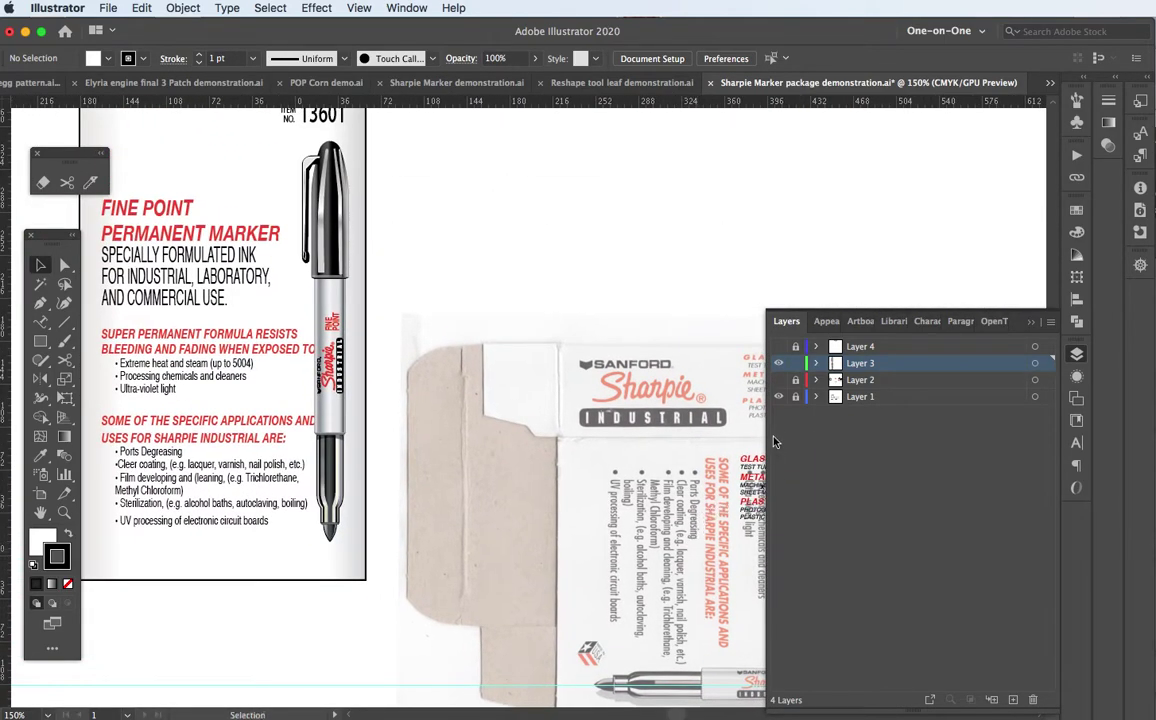
left_click(778, 397)
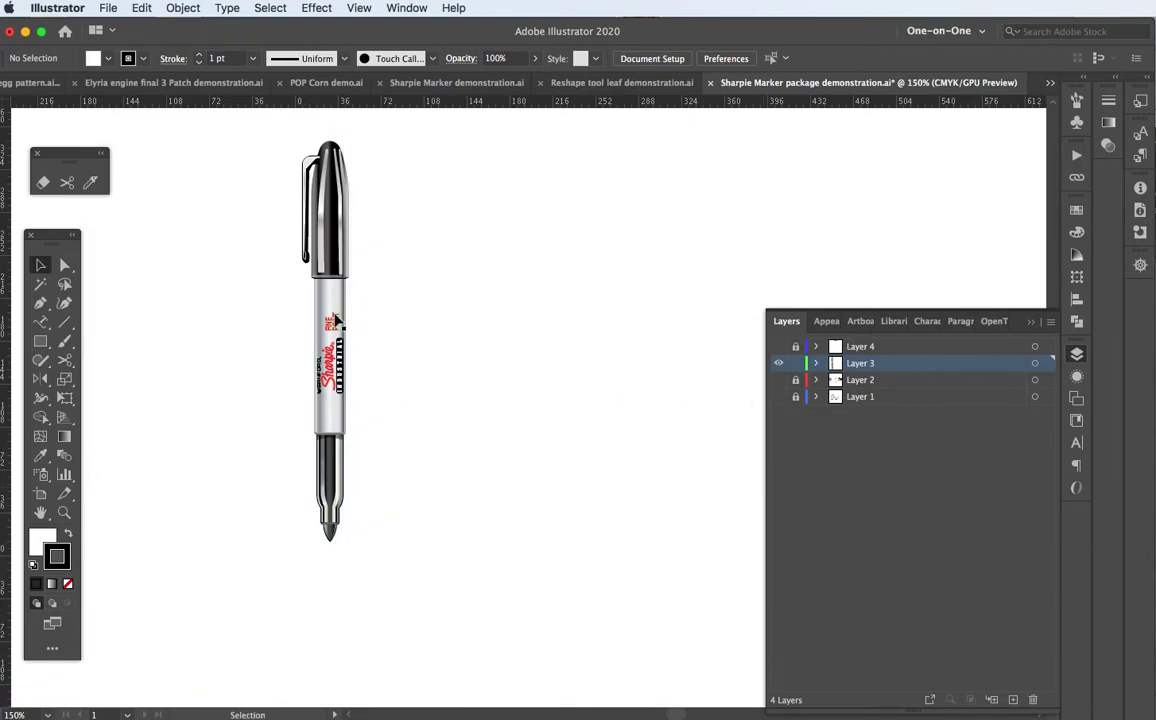
Zoom in on the marker's cap and drag a duplicate of the marker group to the right.
scroll(343, 320, "up", 3)
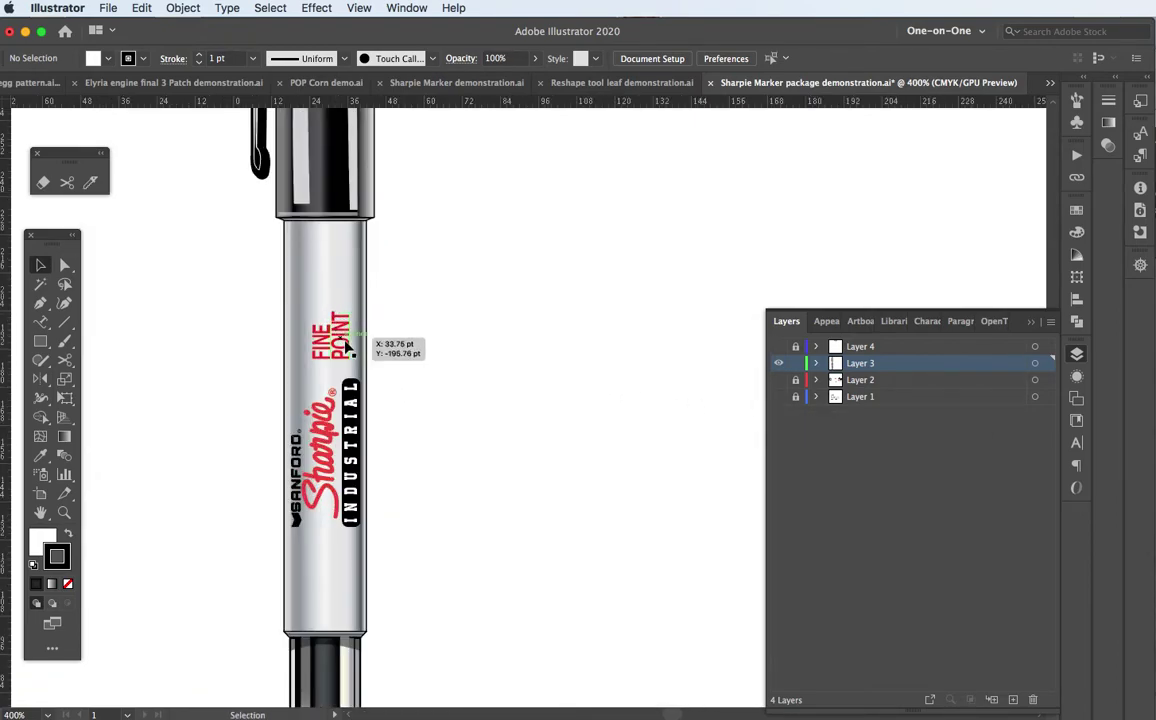
key("space")
scroll(344, 279, "up", 10)
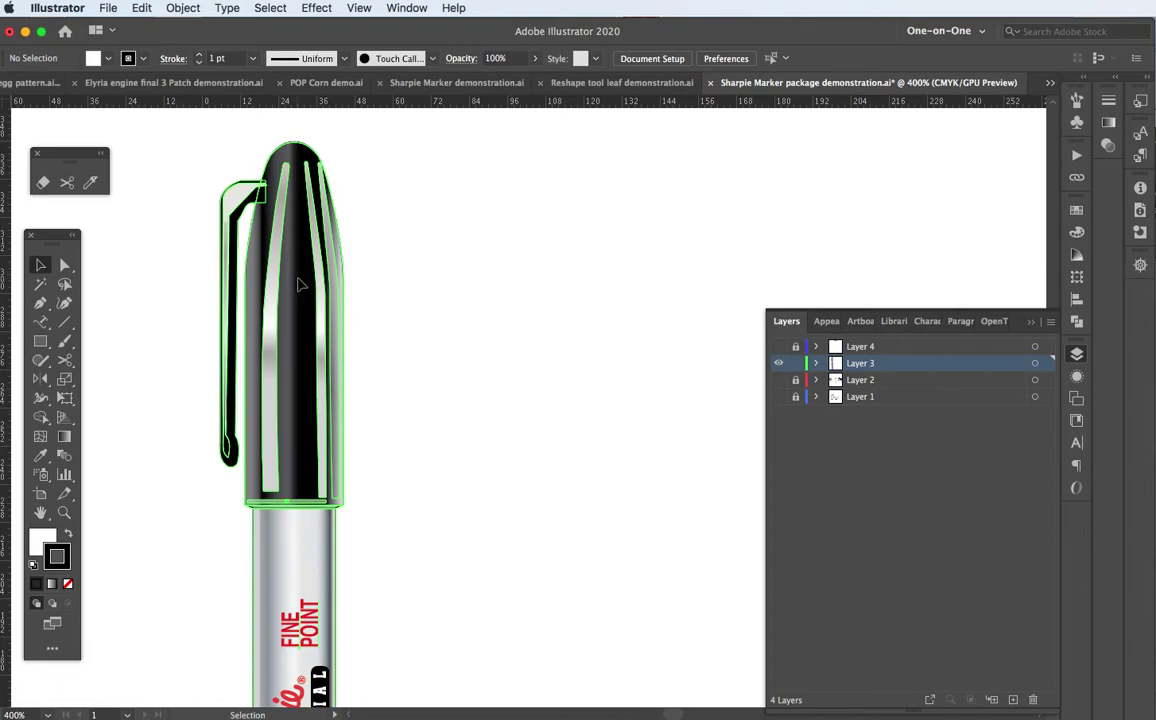
left_click_drag(298, 285, 566, 282)
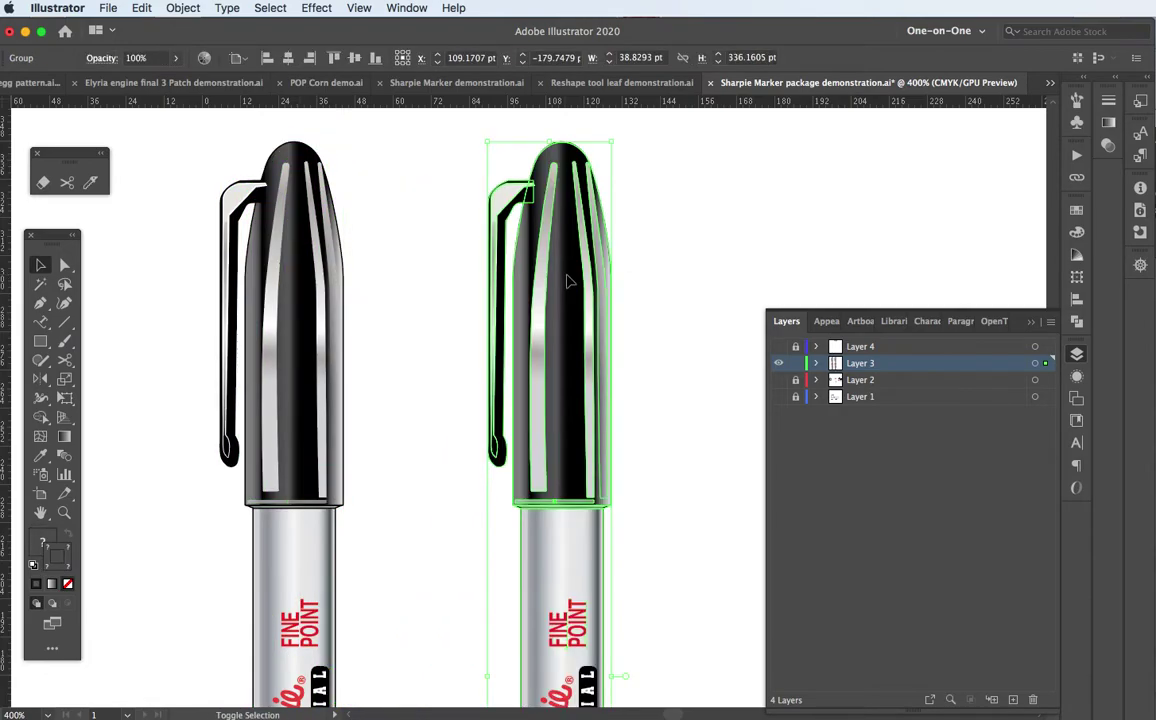
Ungroup the duplicated marker and drag its black cap body out to the right.
left_click_drag(668, 325, 439, 289)
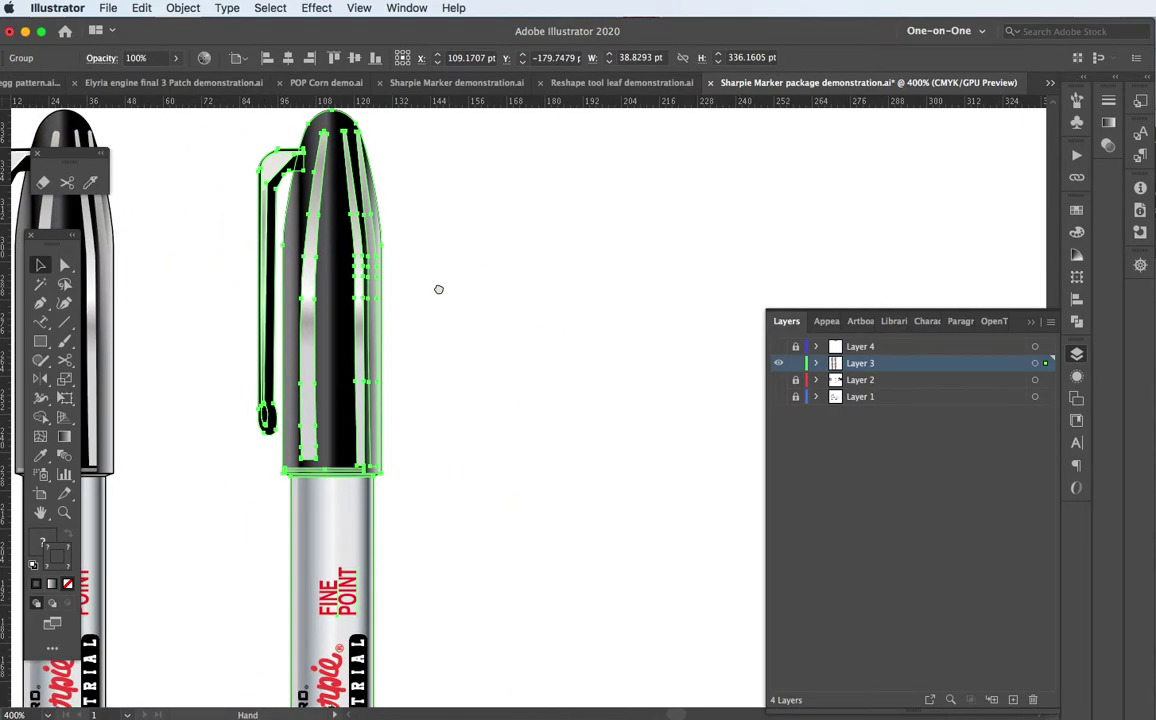
right_click(335, 279)
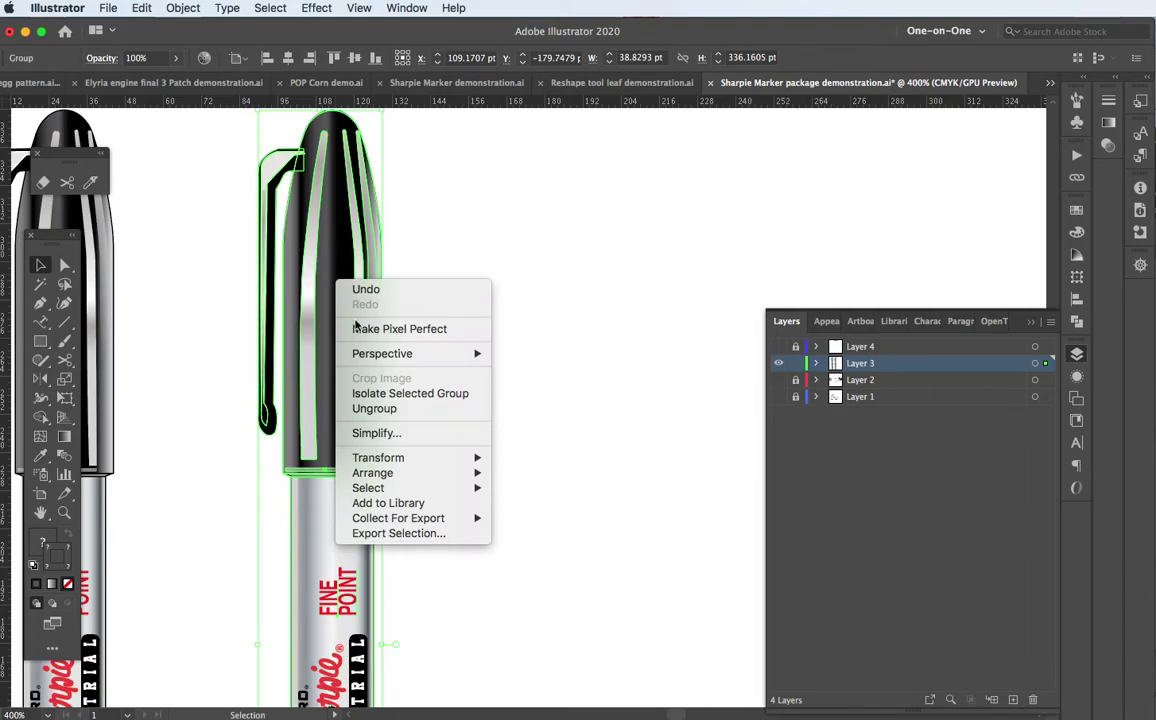
left_click(380, 409)
left_click(458, 254)
left_click(289, 252)
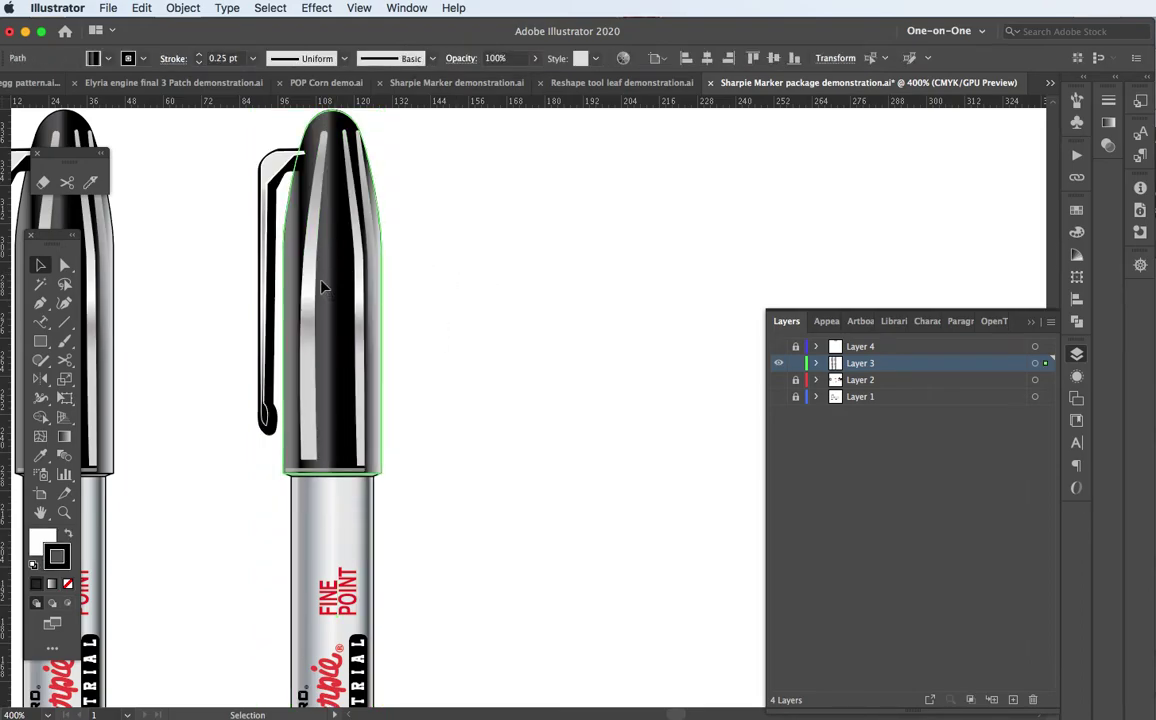
left_click_drag(335, 304, 497, 297)
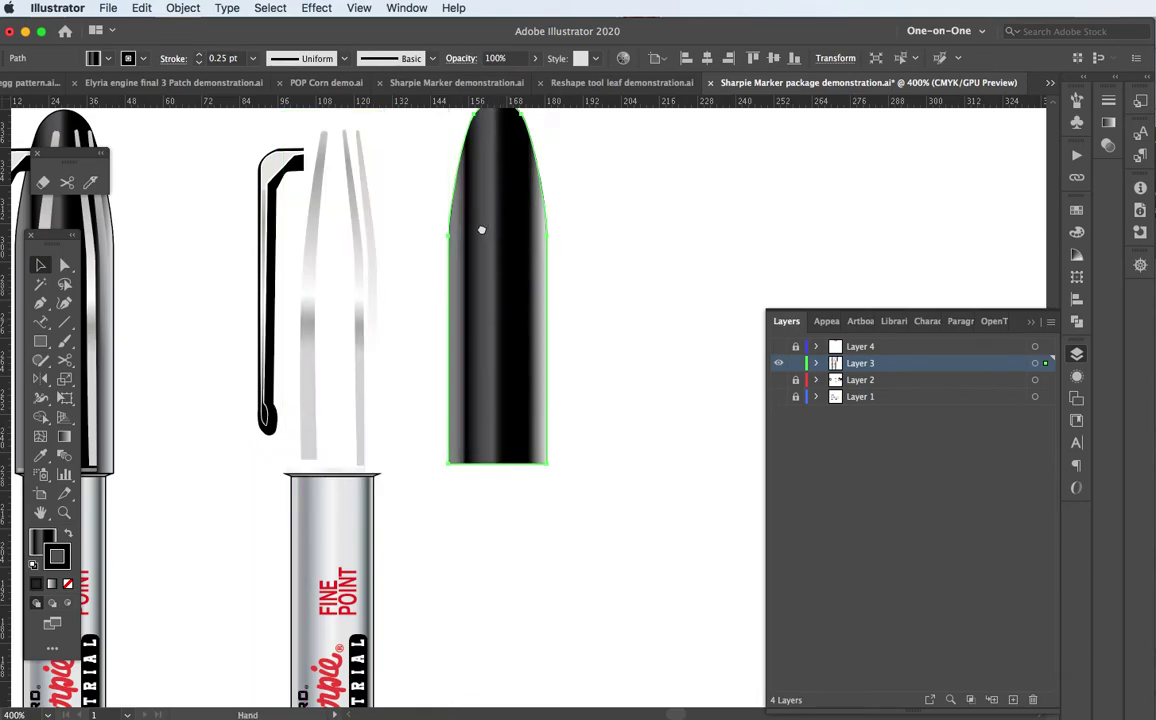
left_click_drag(480, 235, 493, 281)
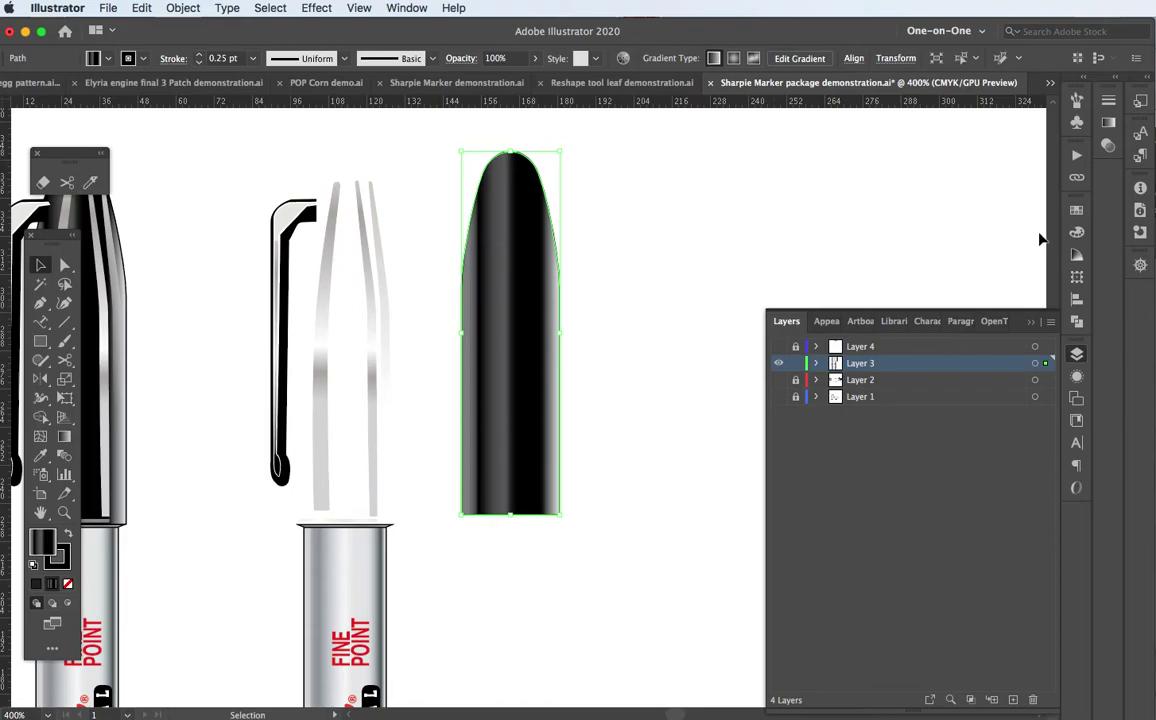
Try grey, cream, Stainless Steel, Mushroom and striped metallic gradient swatches on the cap body.
left_click(1077, 213)
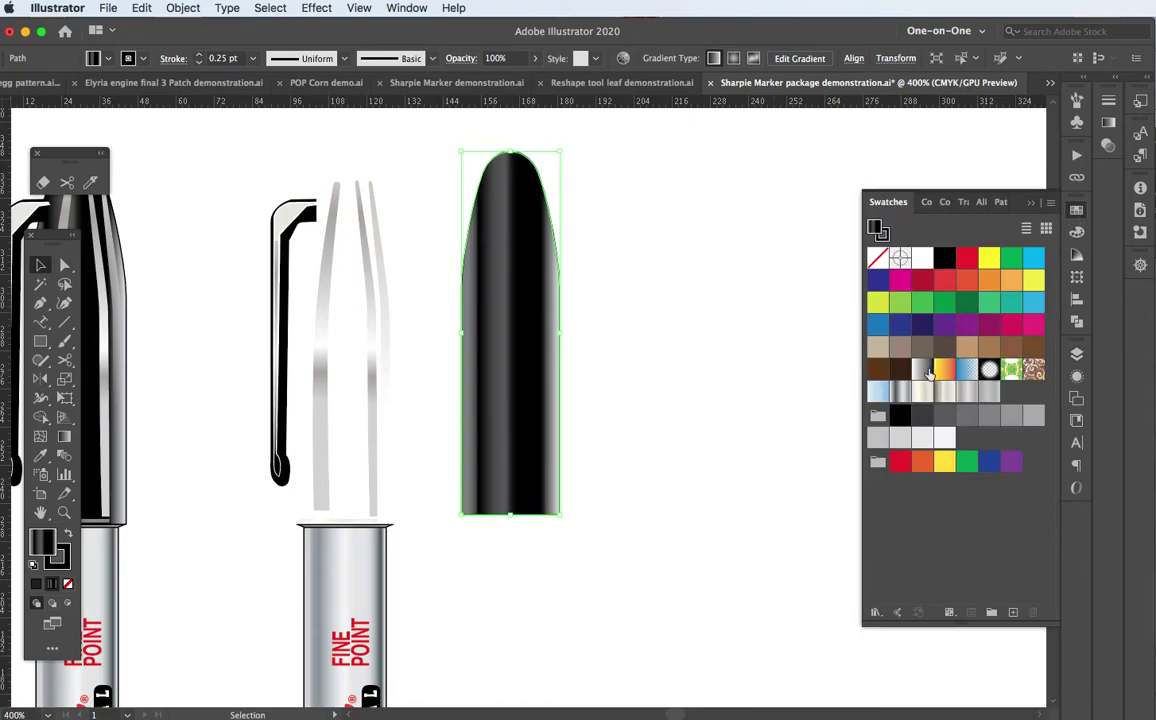
left_click(903, 393)
left_click(944, 392)
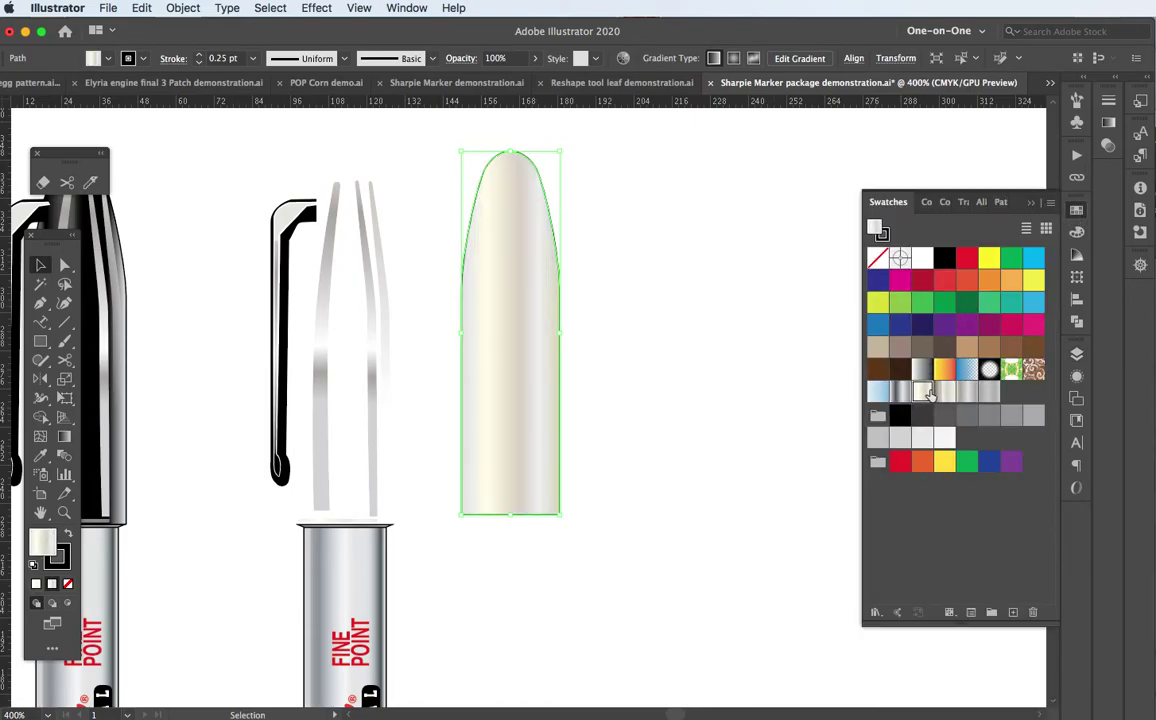
left_click(966, 392)
left_click(922, 392)
left_click(988, 392)
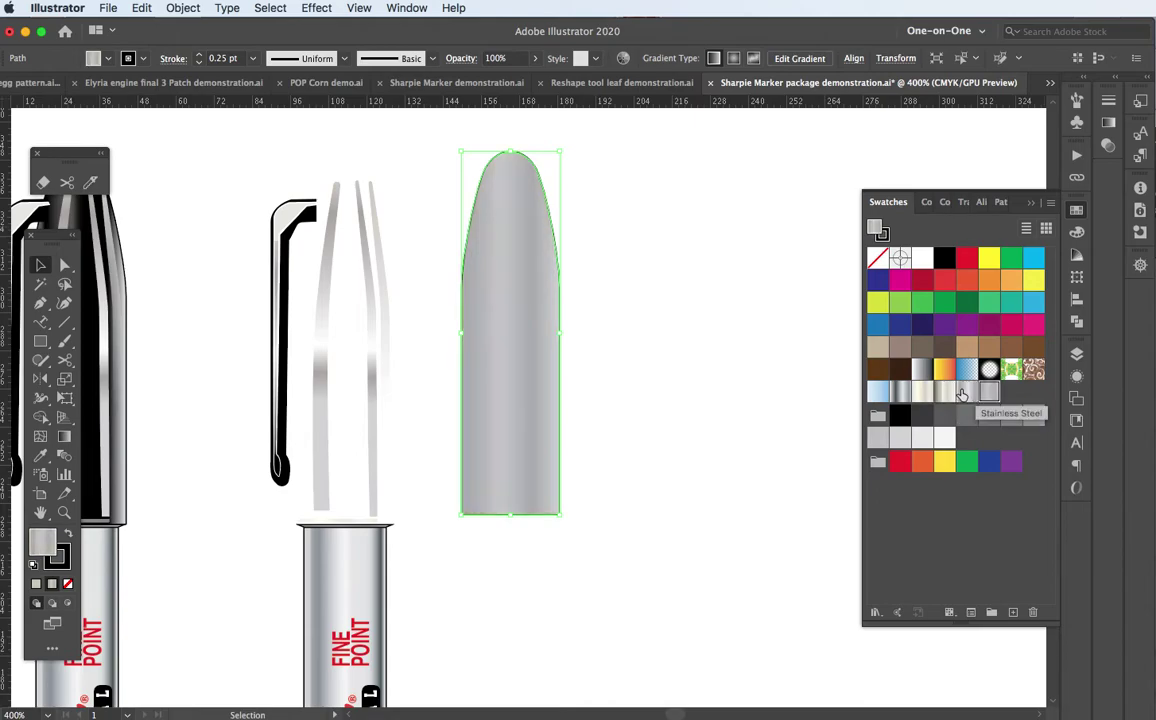
key("a")
left_click(944, 392)
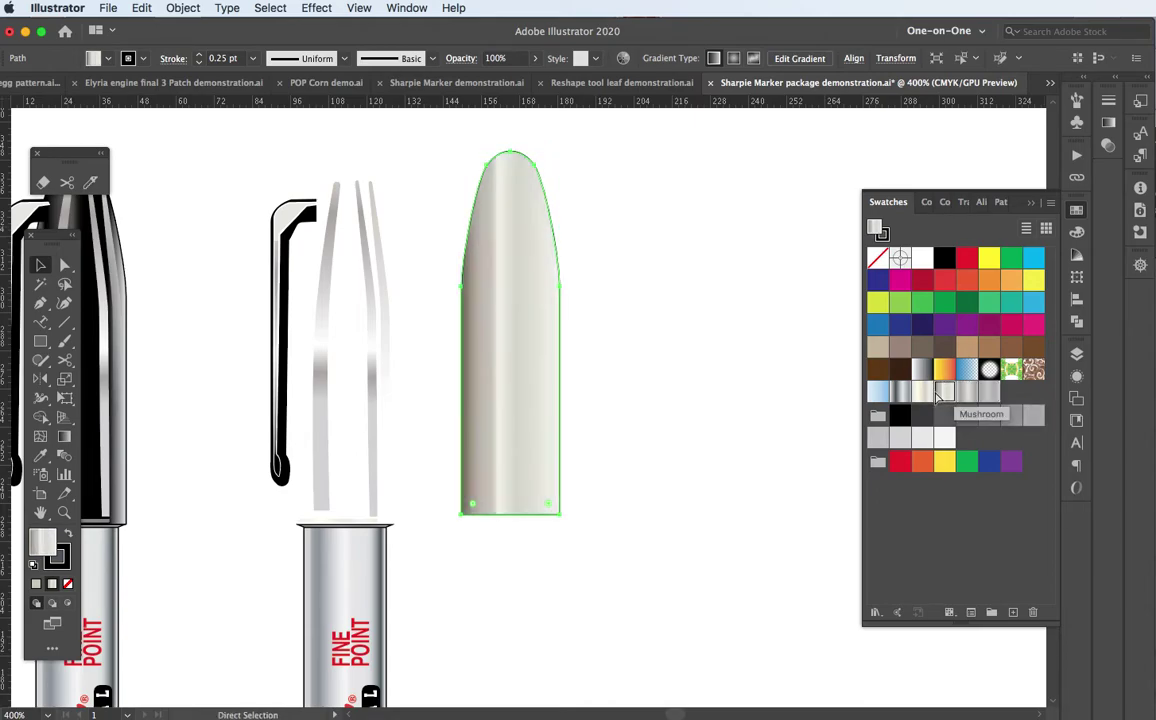
left_click(899, 392)
Revert the cap body to its black gradient and move it back inside the cap.
key("super+z")
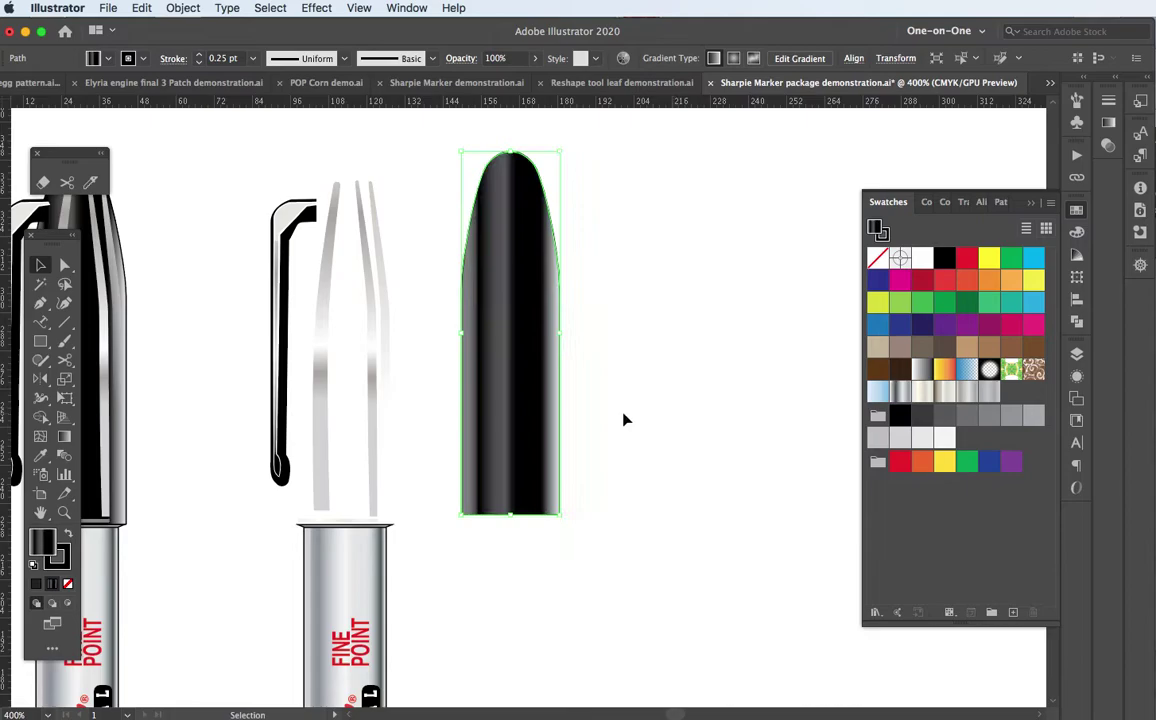
left_click_drag(529, 379, 605, 372)
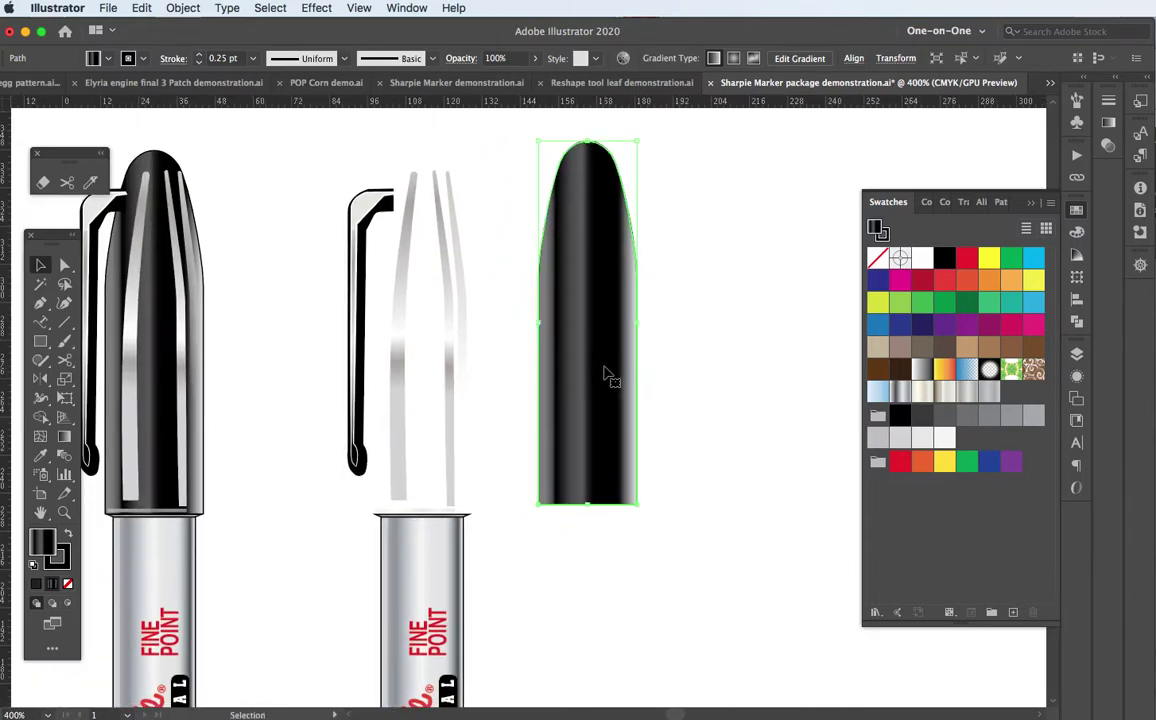
key("g")
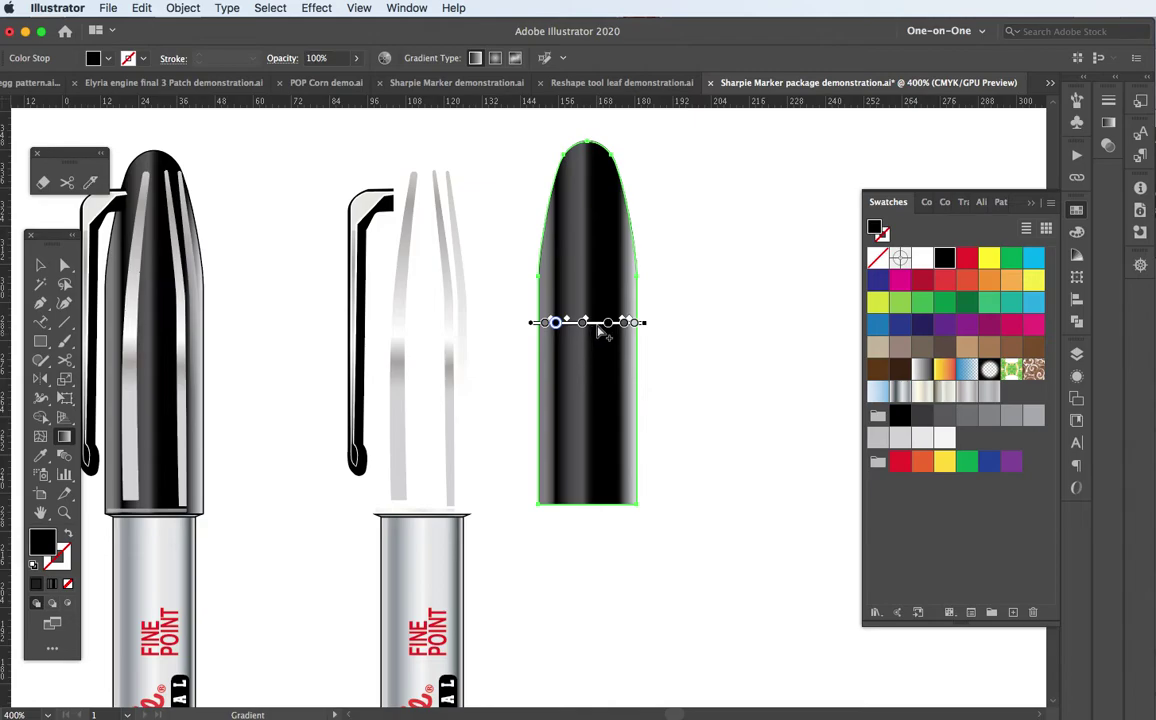
key("super+z")
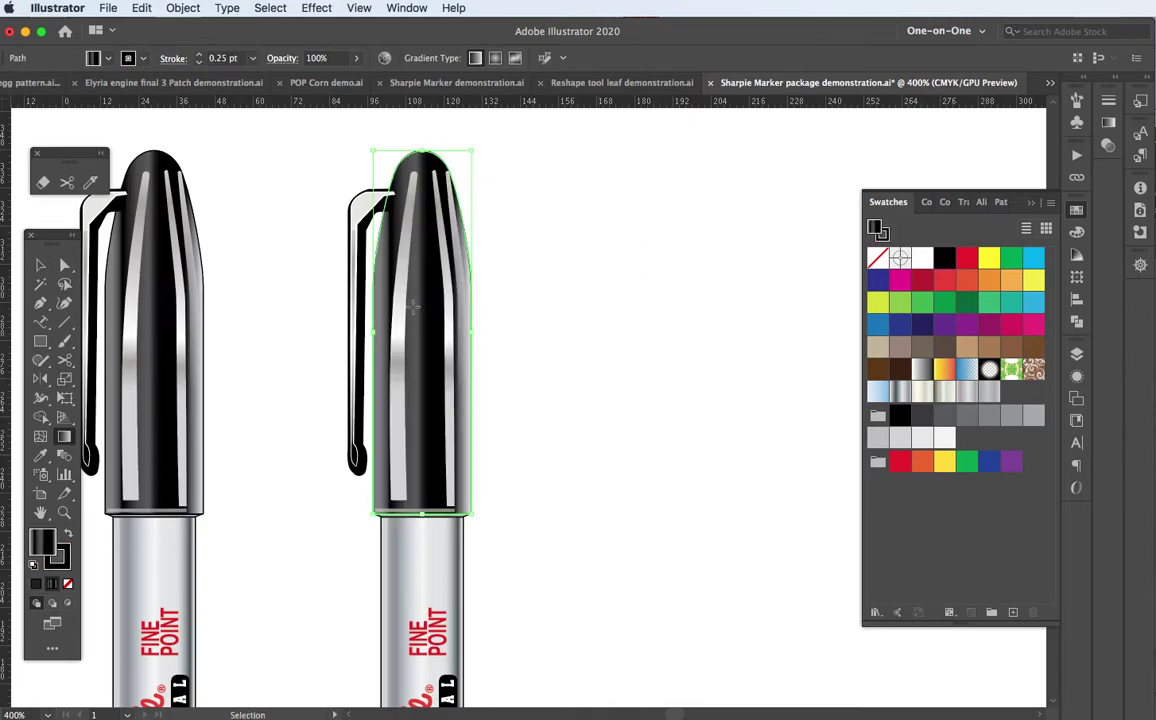
key("v")
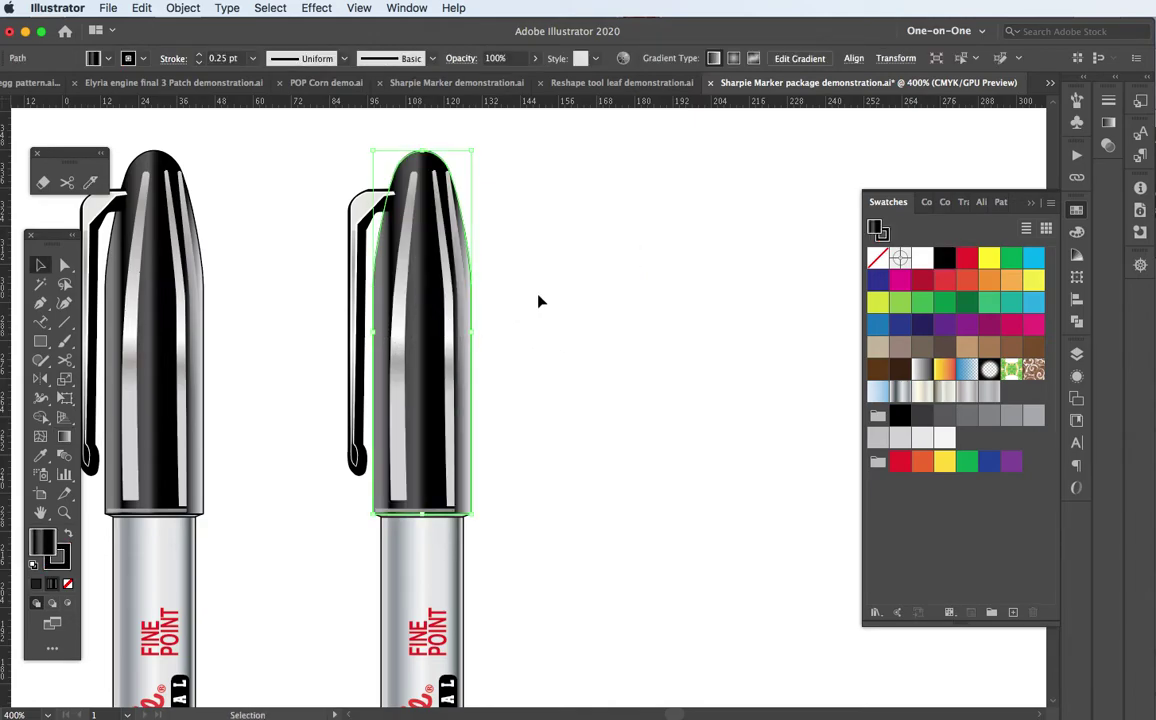
left_click(399, 344)
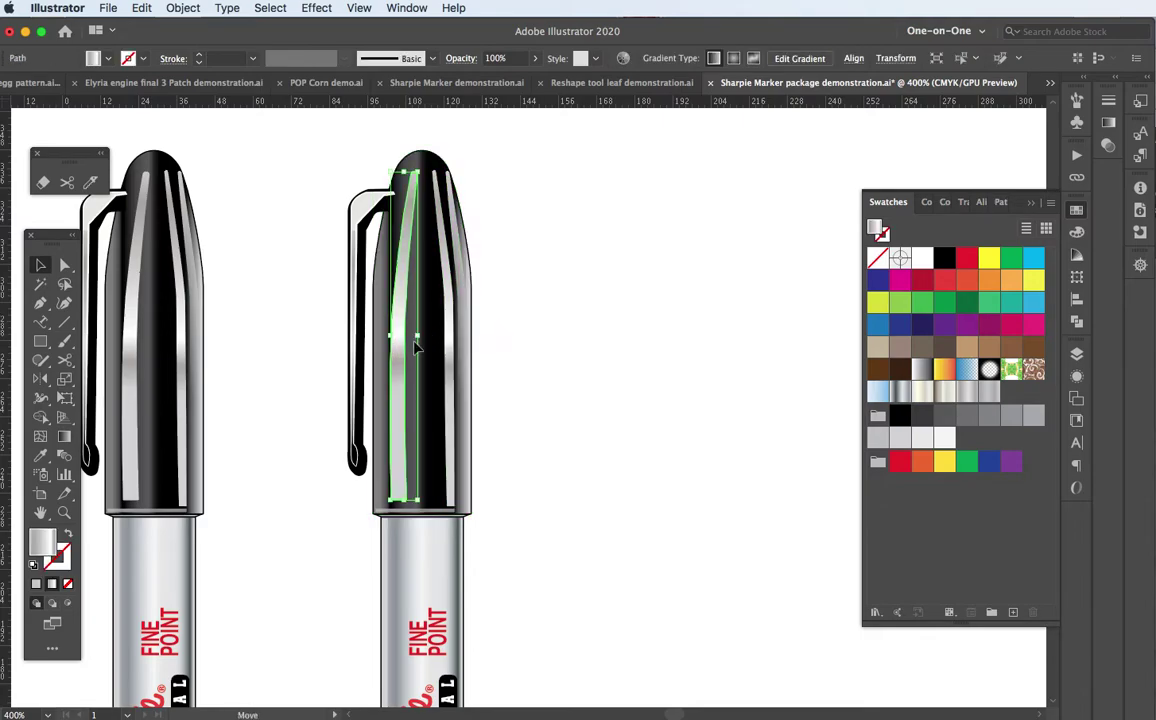
left_click_drag(399, 344, 510, 340)
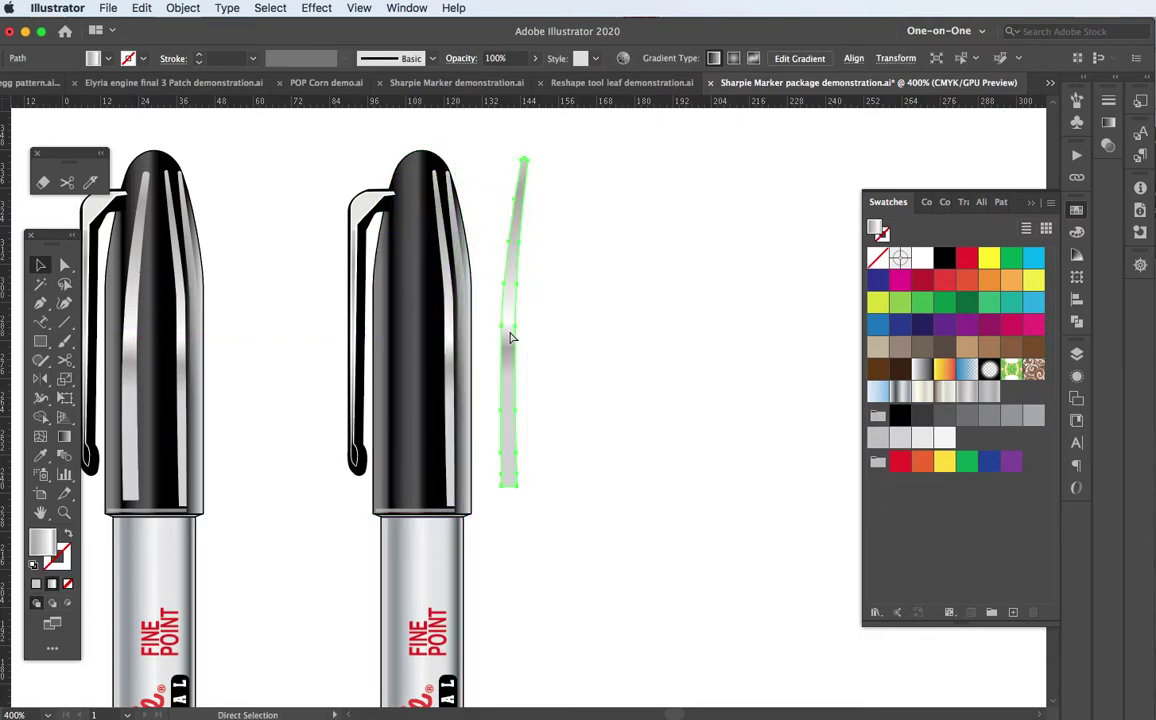
key("super+z")
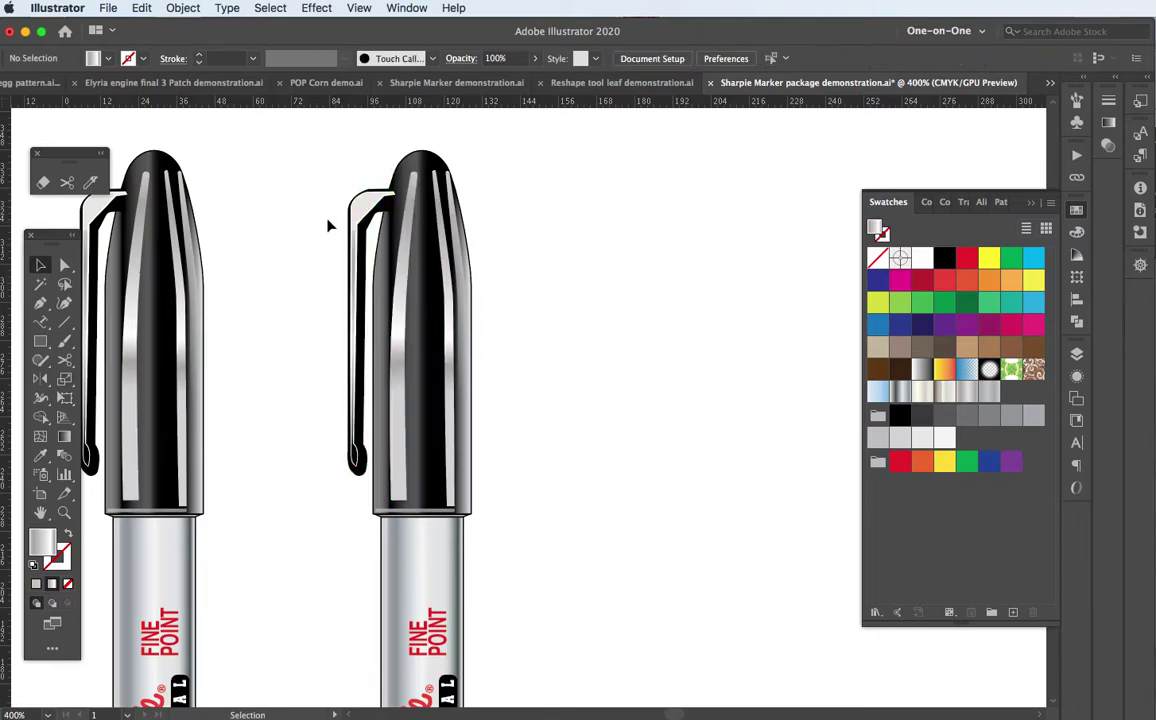
left_click(354, 222)
Move the clip left of the cap, ungroup it, and test-move its highlight before undoing.
left_click_drag(358, 222, 296, 222)
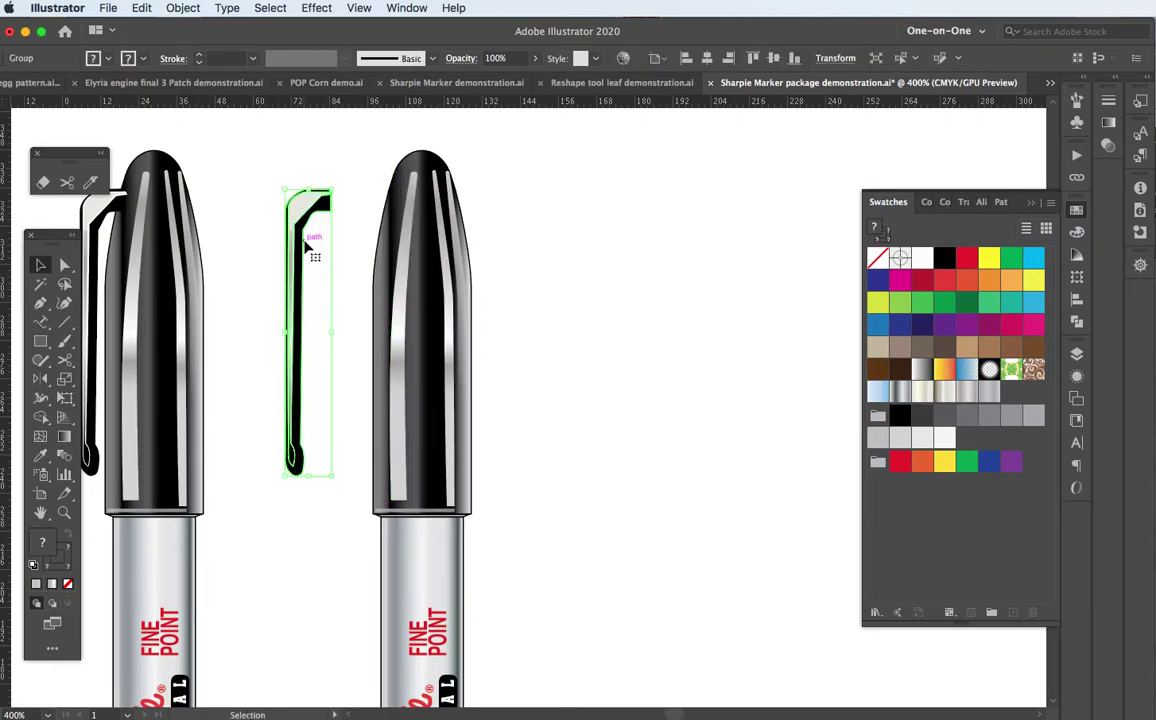
right_click(297, 221)
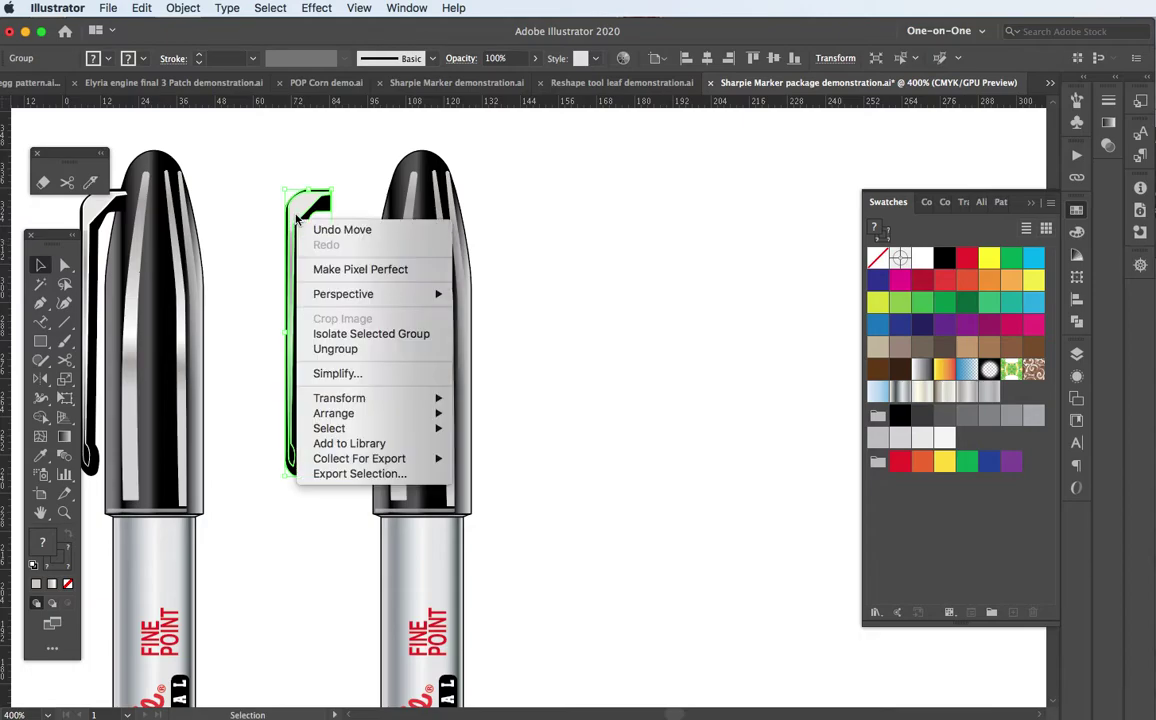
left_click(320, 349)
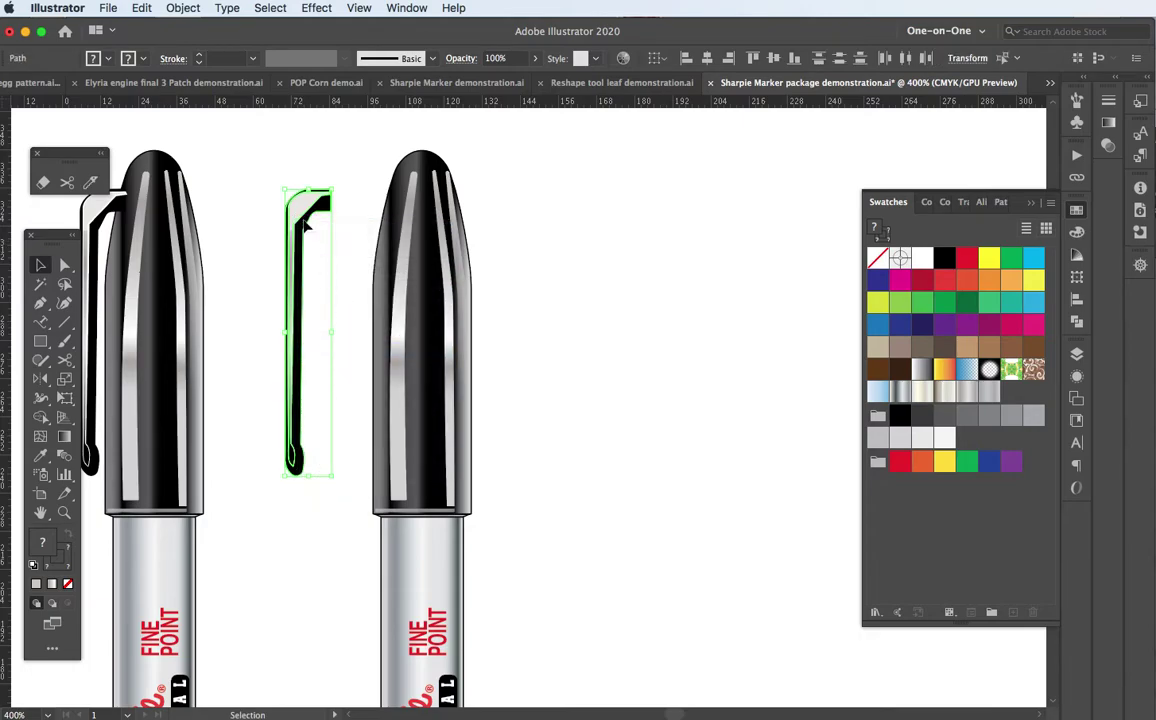
left_click(288, 172)
left_click(307, 218)
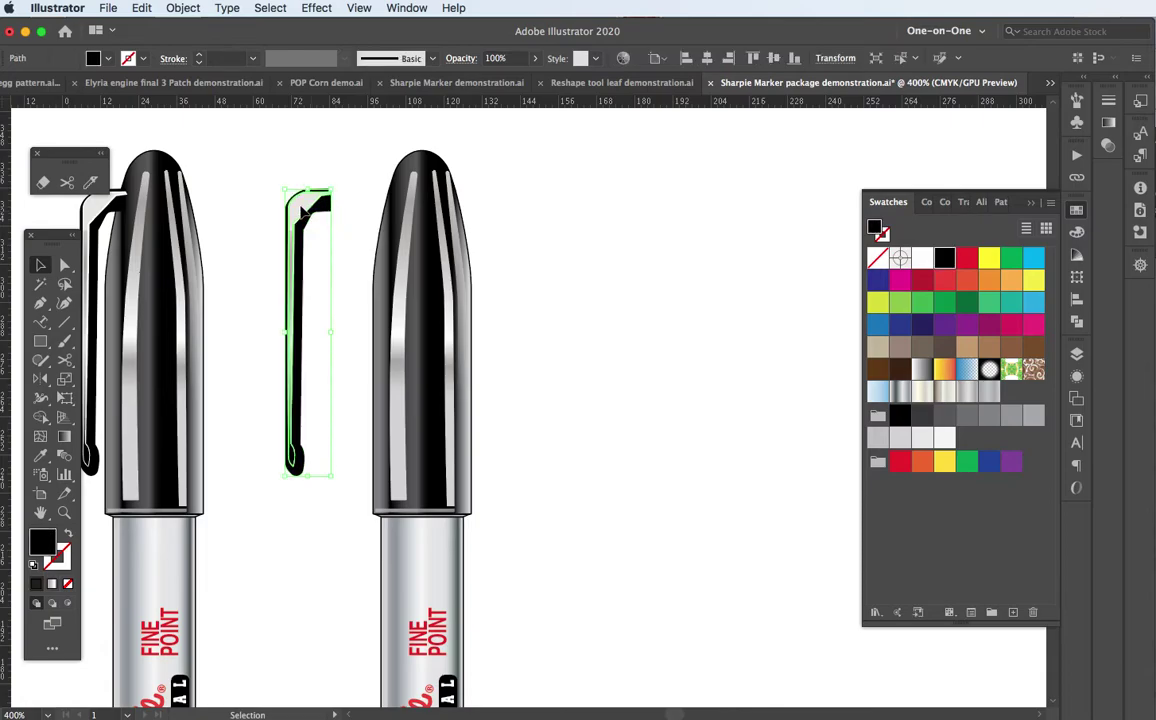
left_click_drag(300, 212, 341, 222)
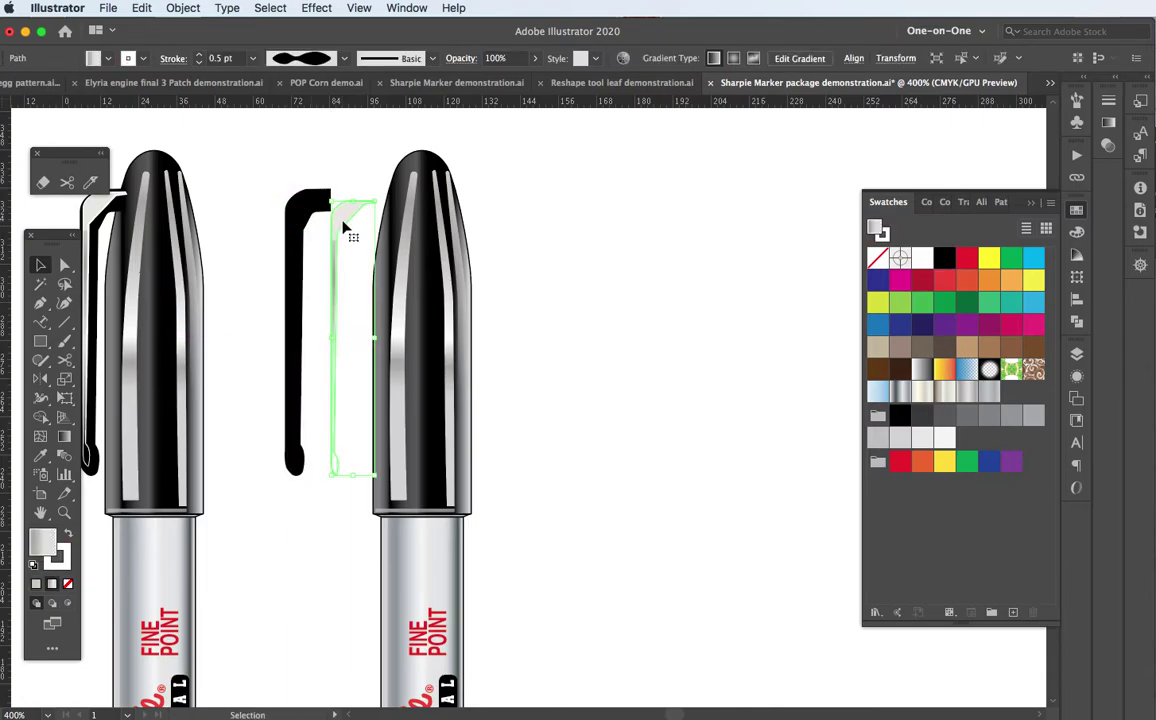
key("super+z")
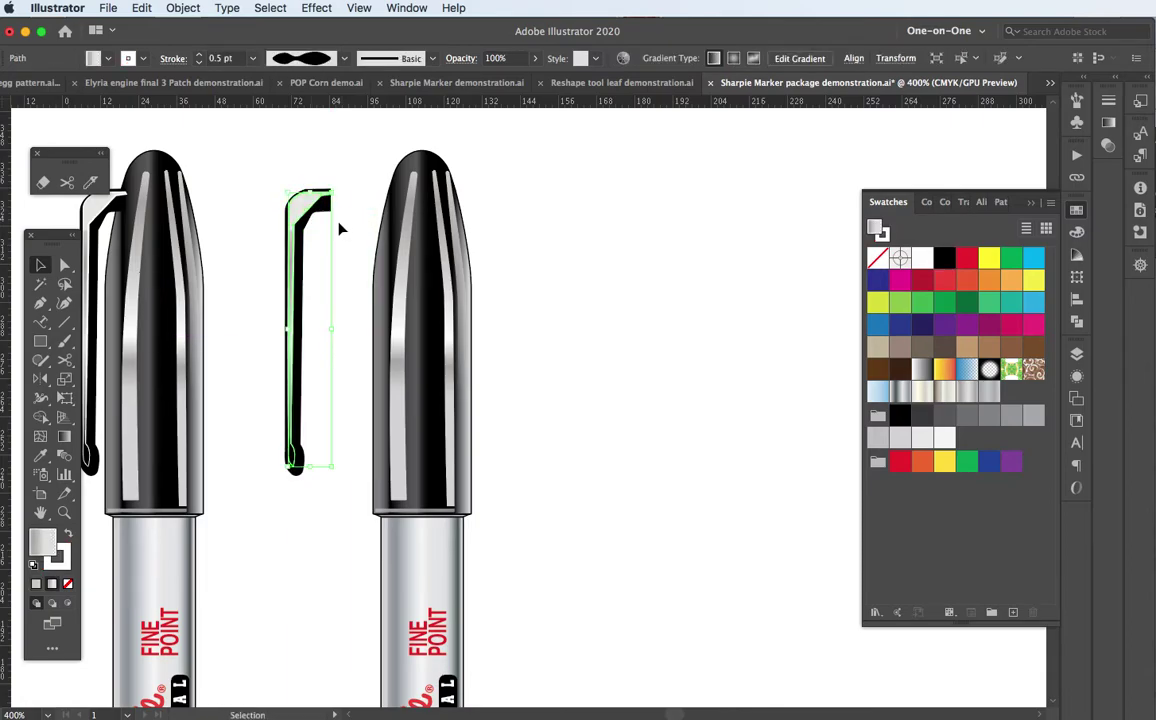
Alt-drag a copy of the clip group onto the second marker's cap, then select the standalone copy.
left_click(322, 227)
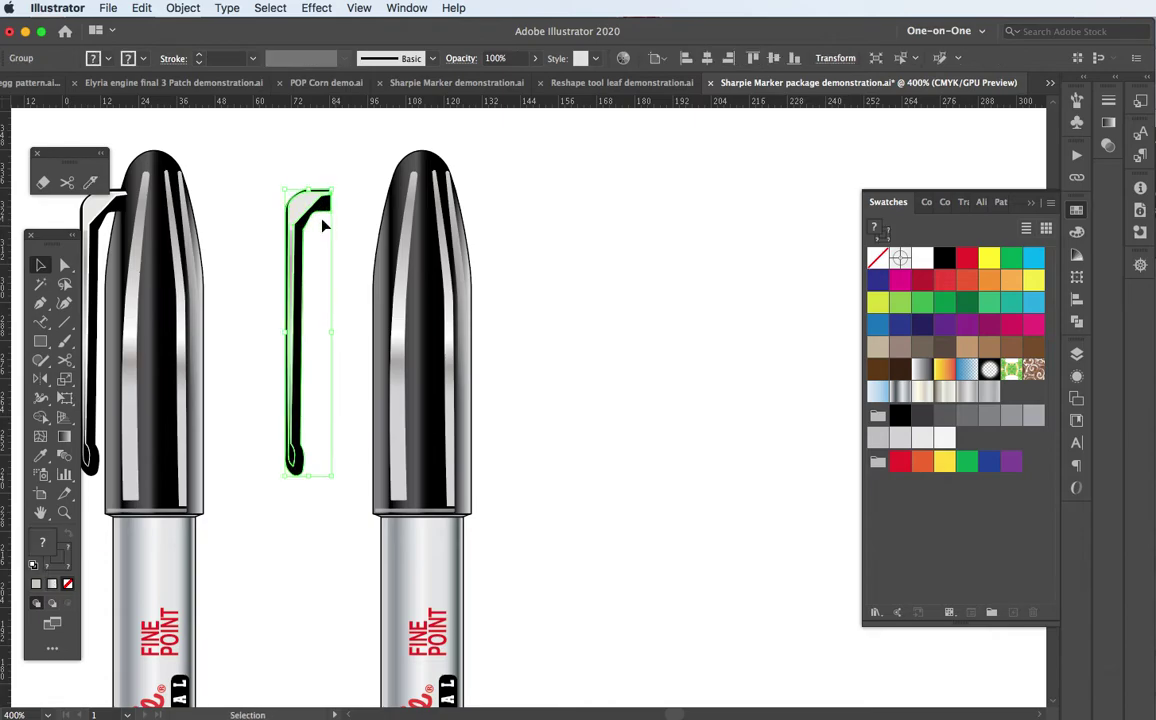
left_click_drag(322, 227, 617, 222)
left_click(343, 227)
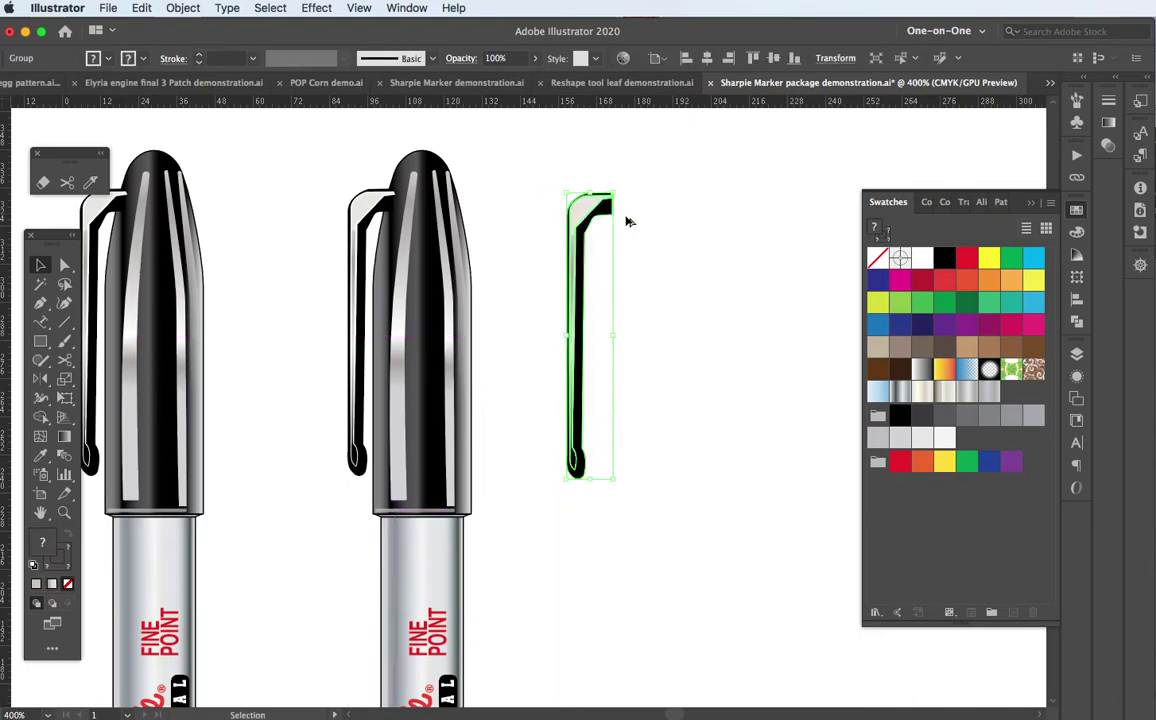
left_click(647, 217)
left_click(592, 213)
right_click(590, 212)
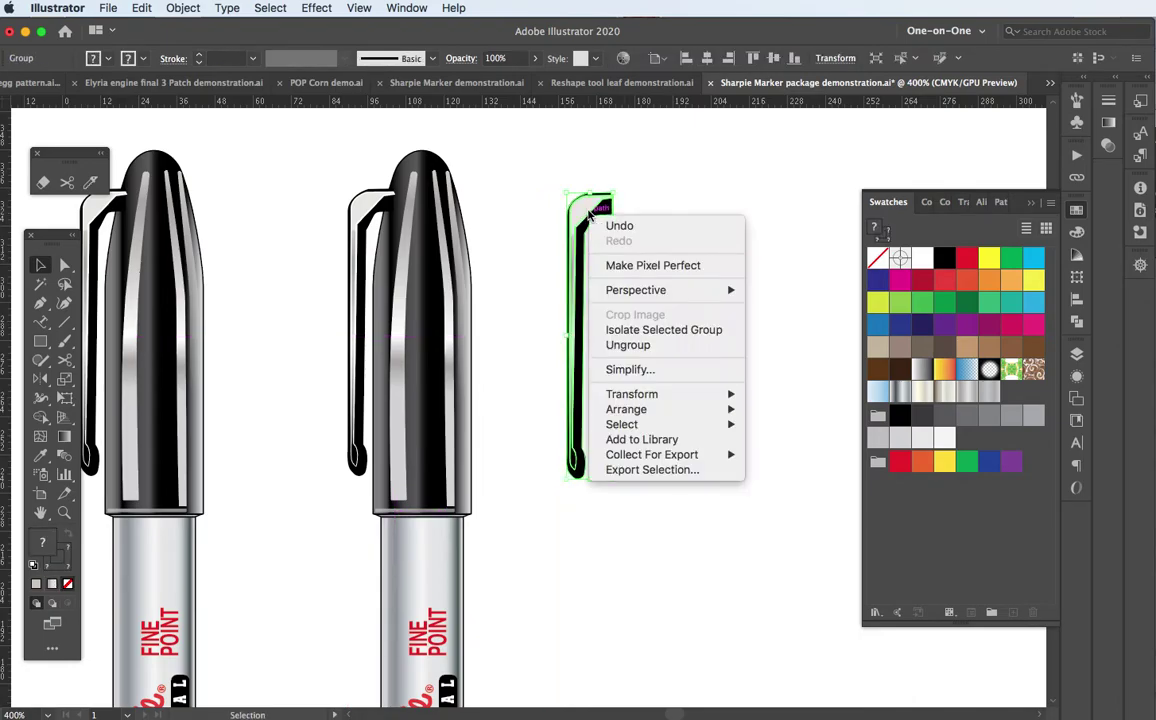
Ungroup the standalone clip and move its grey highlight shape aside.
left_click(627, 345)
left_click(550, 232)
left_click(593, 222)
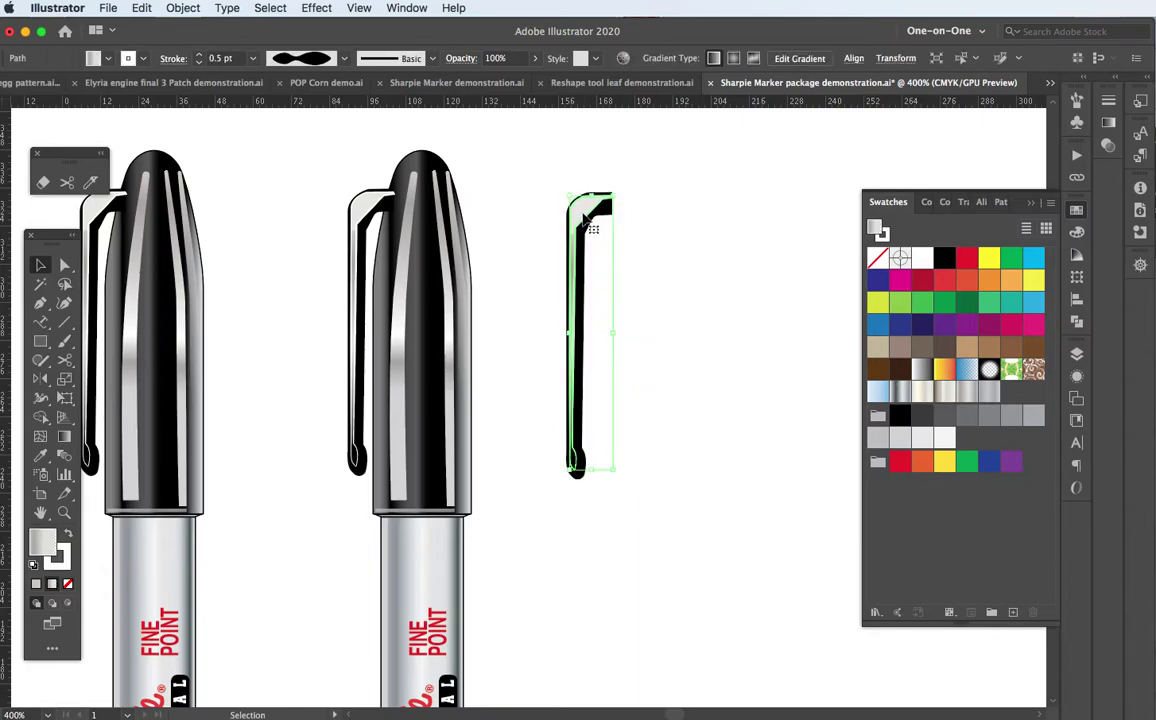
mouse_move(610, 221)
left_mouse_down()
mouse_move(710, 224)
mouse_move(595, 220)
left_mouse_up()
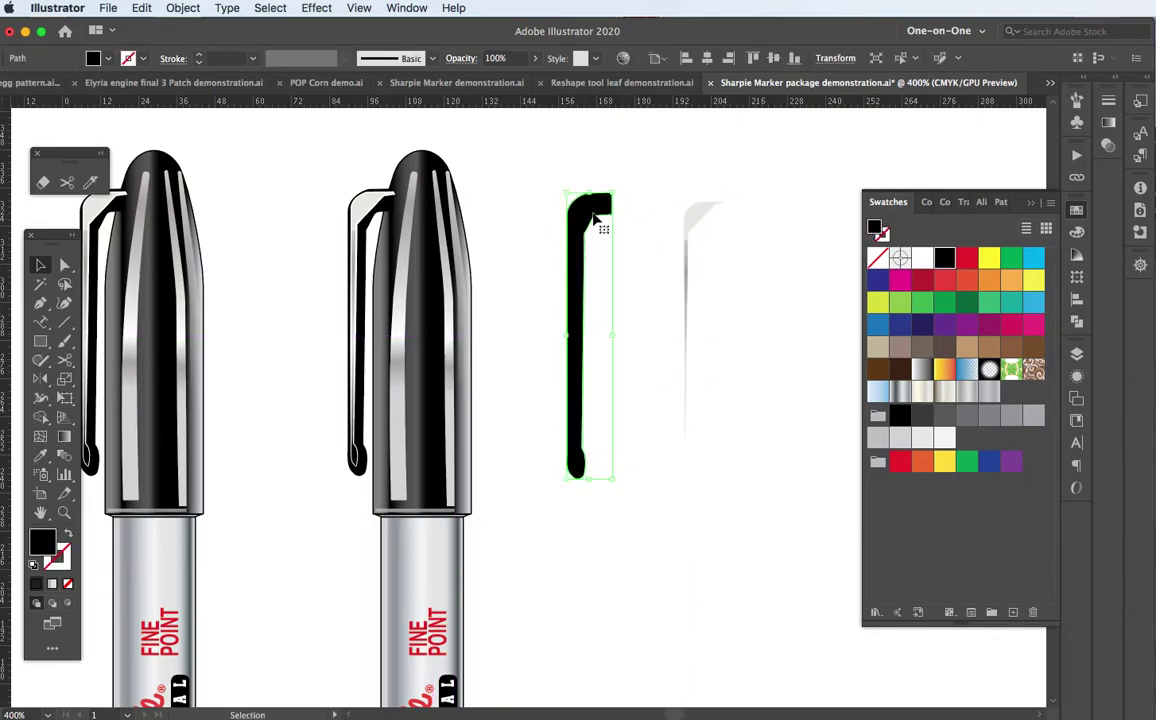
Create a -2 pt Offset Path copy of the black clip shape.
left_click(168, 8)
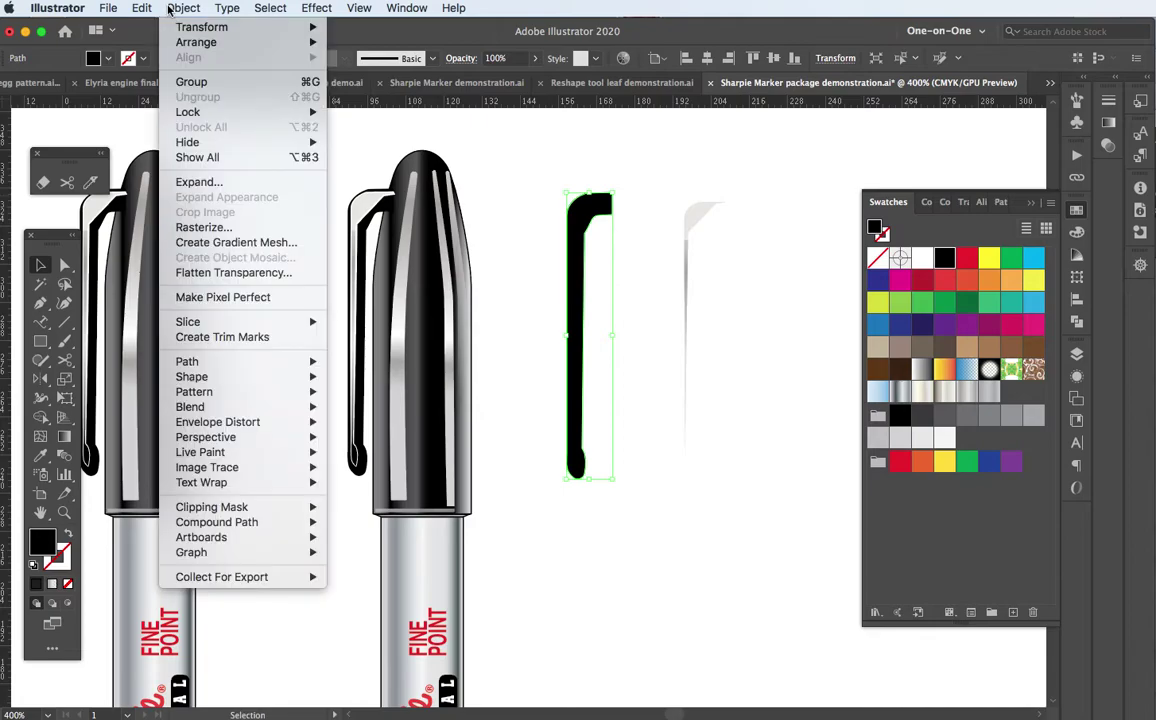
mouse_move(202, 397)
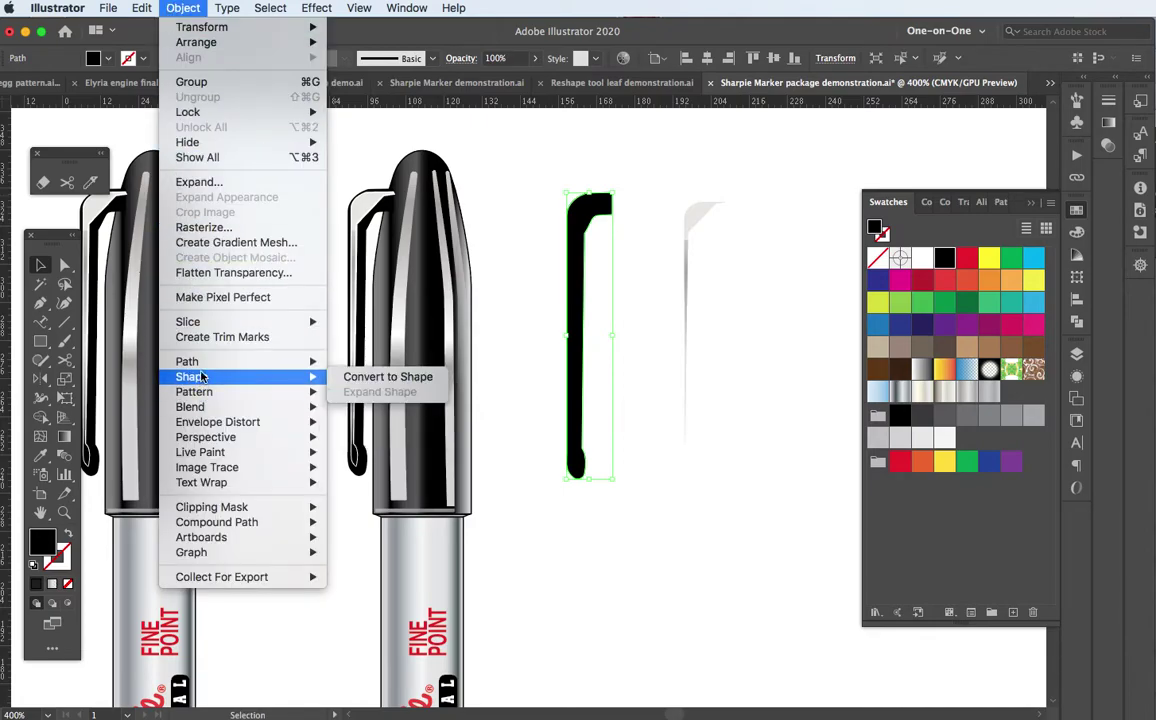
mouse_move(275, 361)
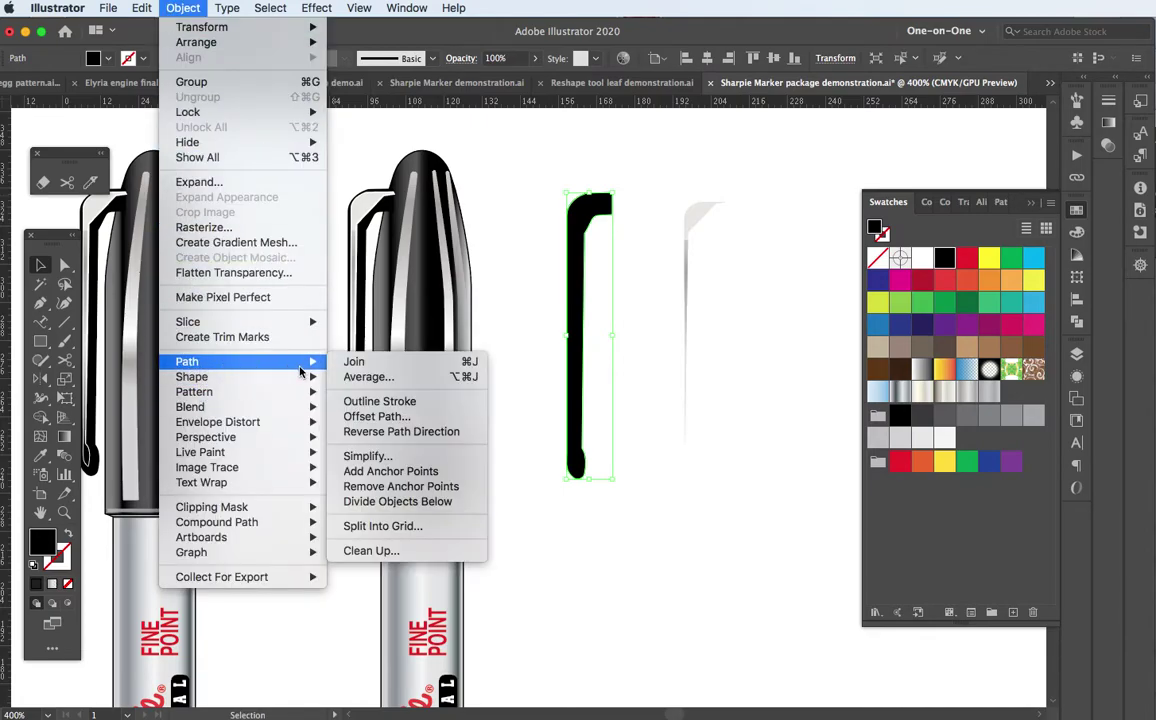
left_click(395, 416)
left_click(586, 448)
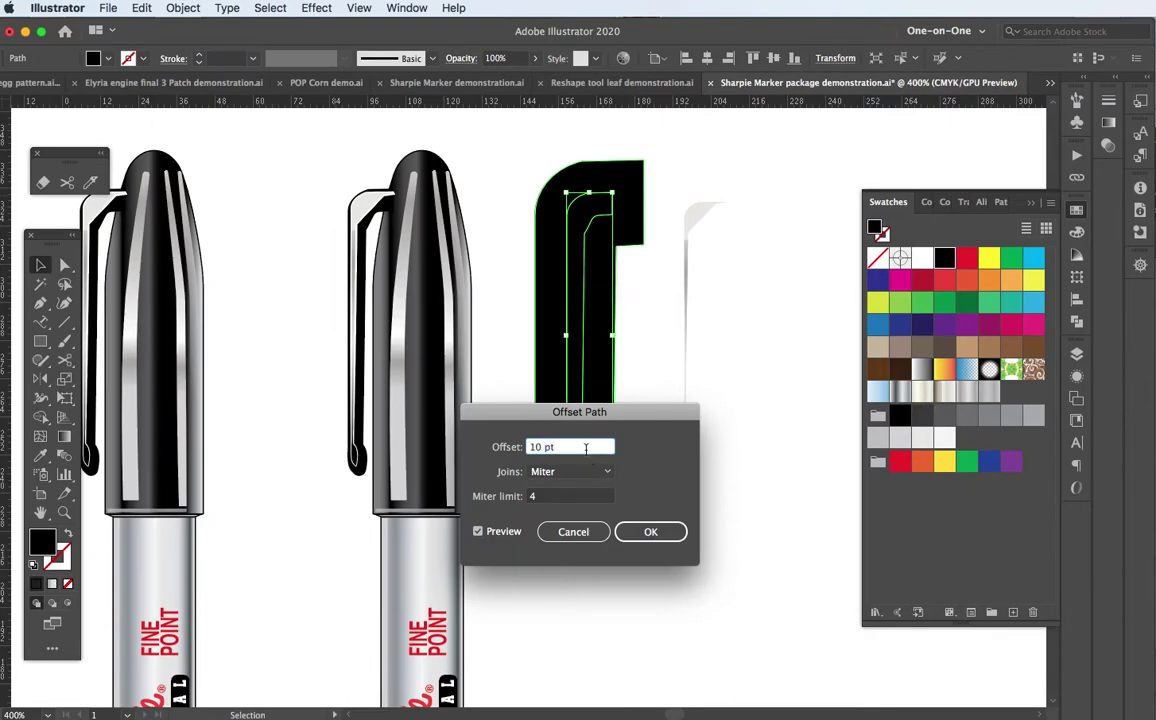
key("Down")
key("Down")
key("Down")
key("Down")
key("Down")
key("Down")
key("Down")
key("Down")
key("Down")
key("Down")
key("Down")
key("Down")
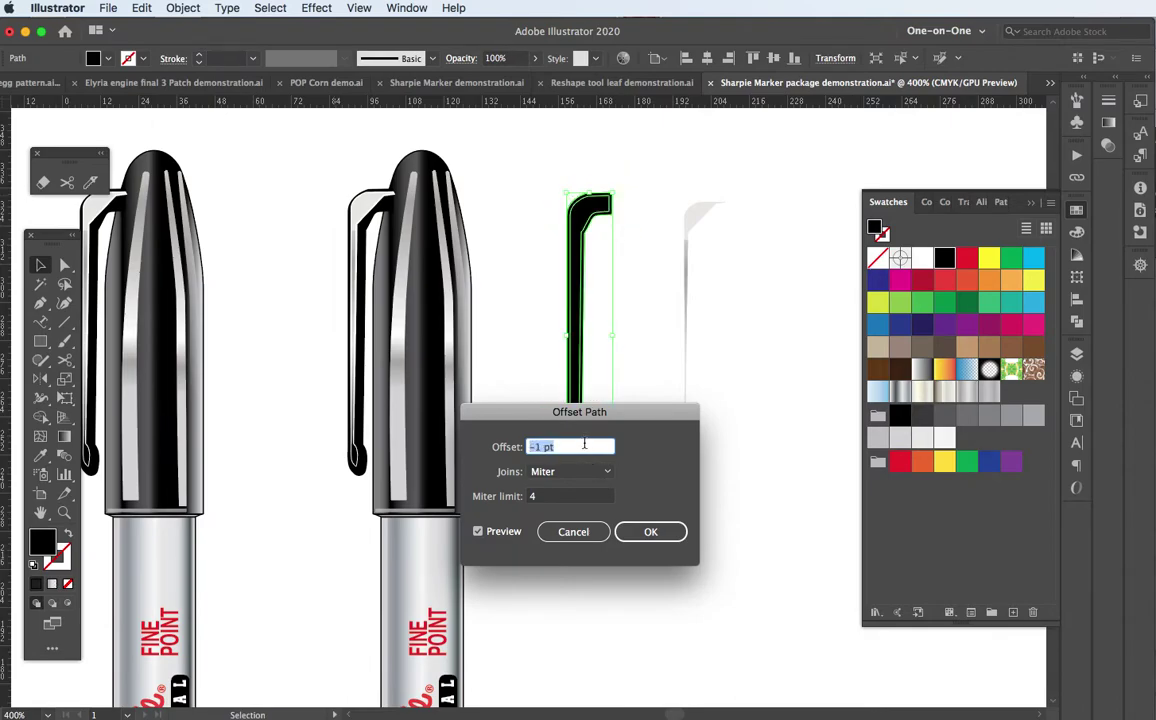
left_click(651, 531)
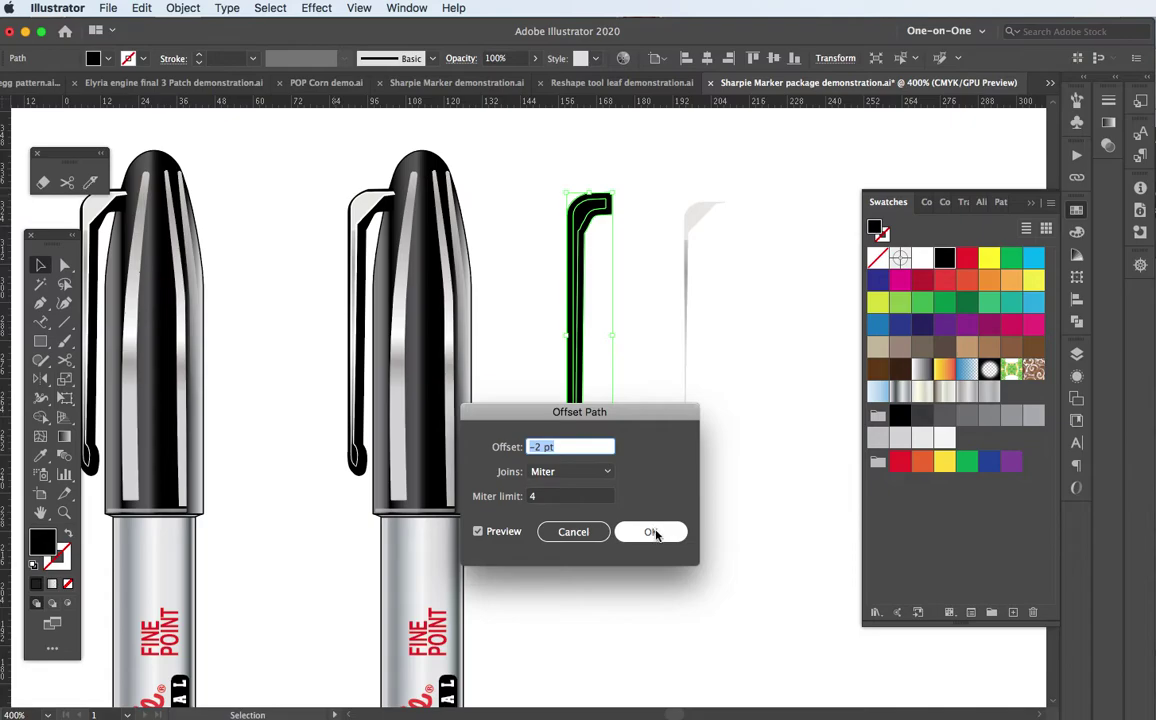
Apply the Steel gradient to the inset shape, run it top-to-bottom, and select both clip shapes.
left_click(896, 391)
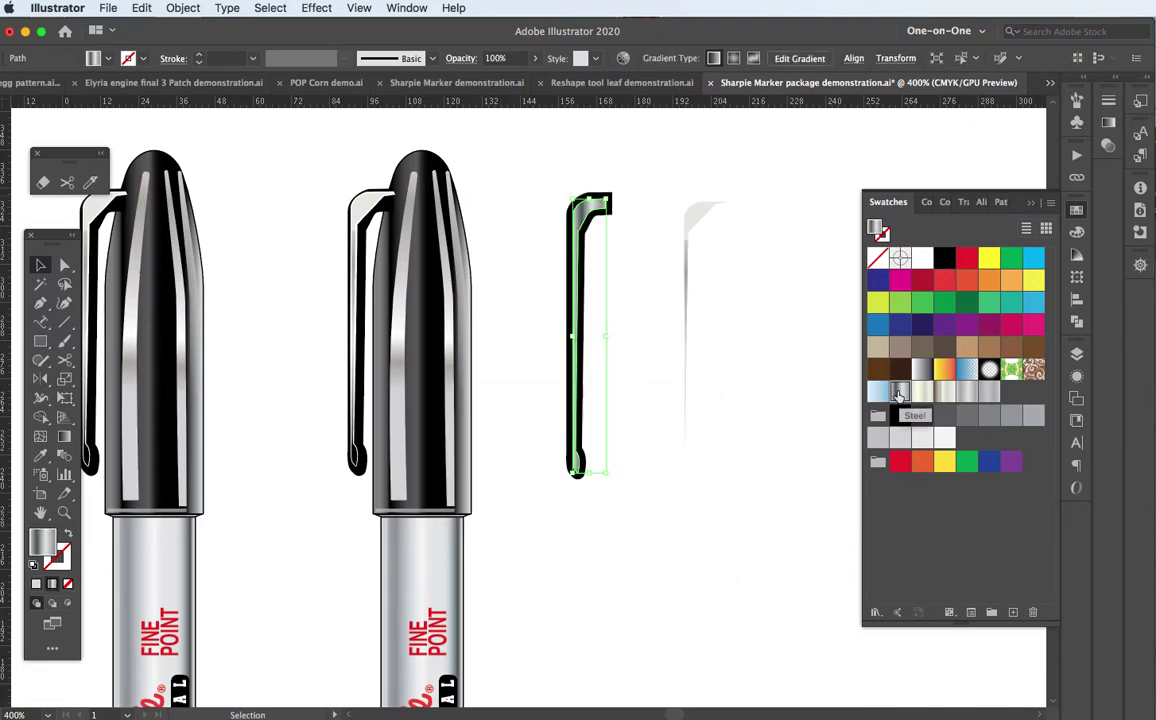
left_click(657, 344)
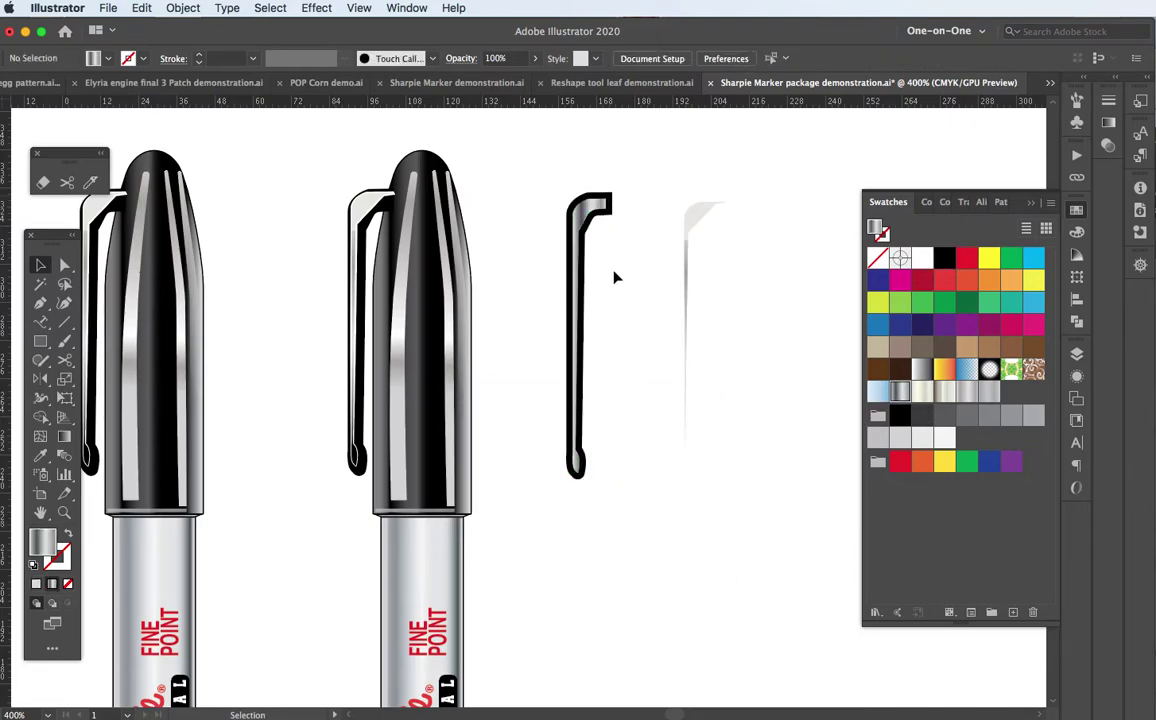
left_click(588, 222)
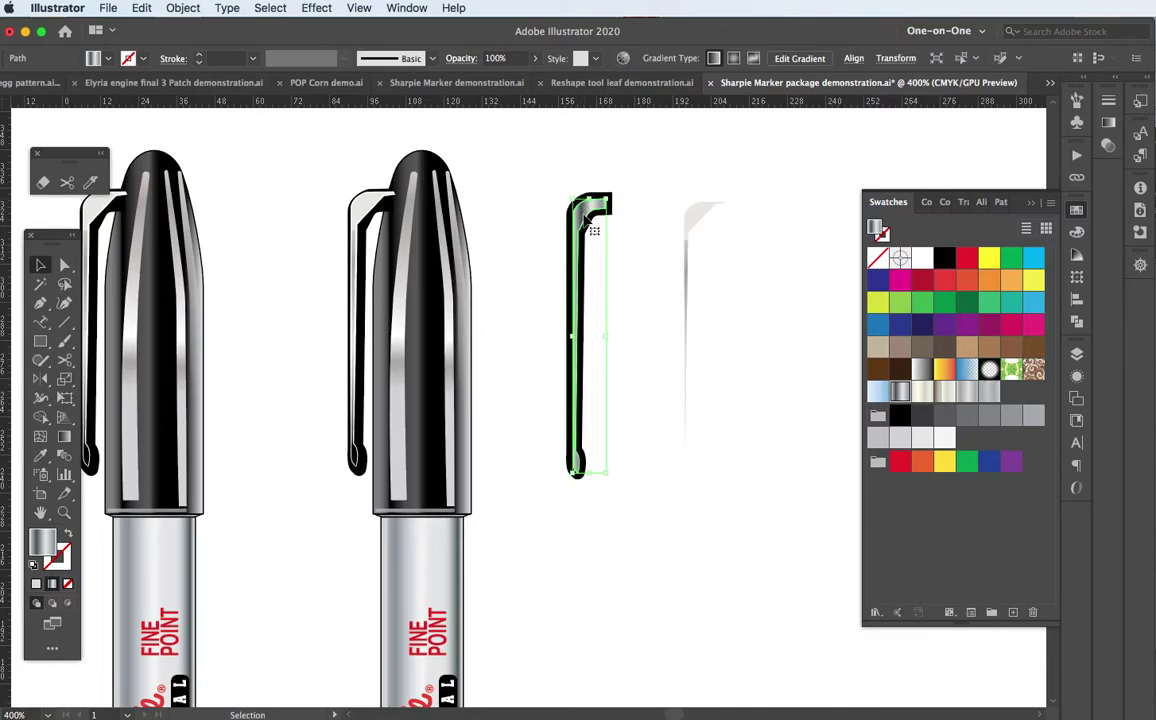
key("g")
left_click_drag(588, 182, 573, 434)
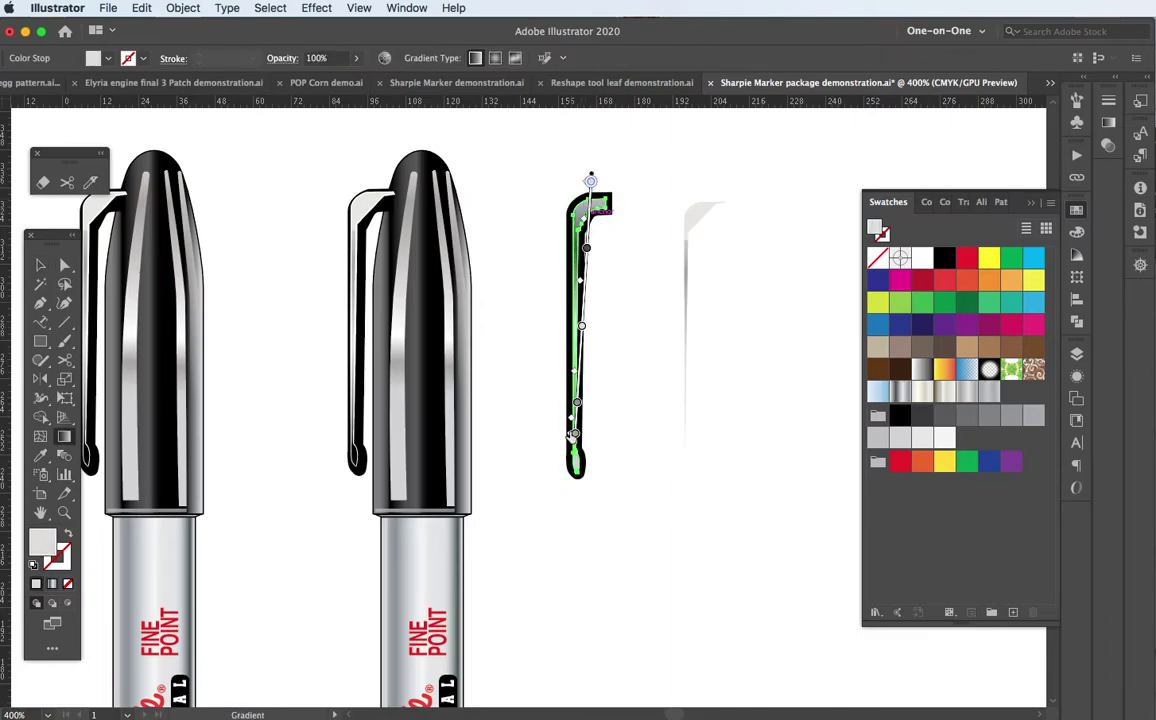
key("v")
left_click(521, 387)
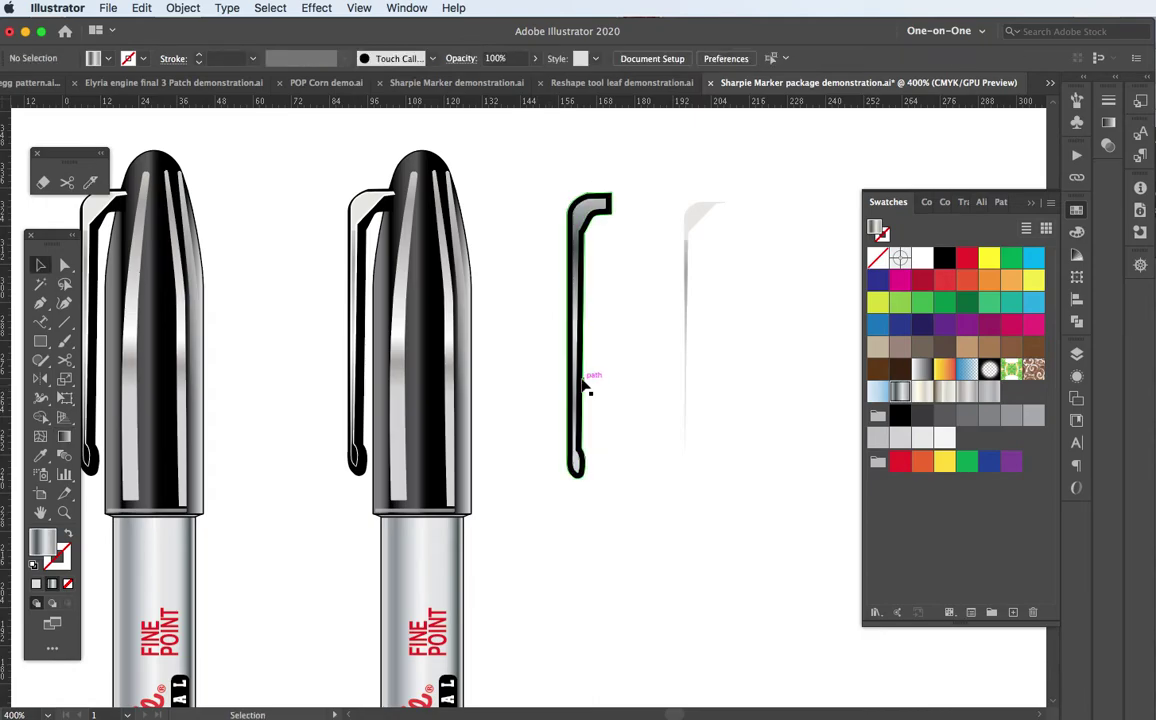
mouse_move(557, 247)
left_mouse_down()
mouse_move(730, 325)
mouse_move(703, 331)
left_mouse_up()
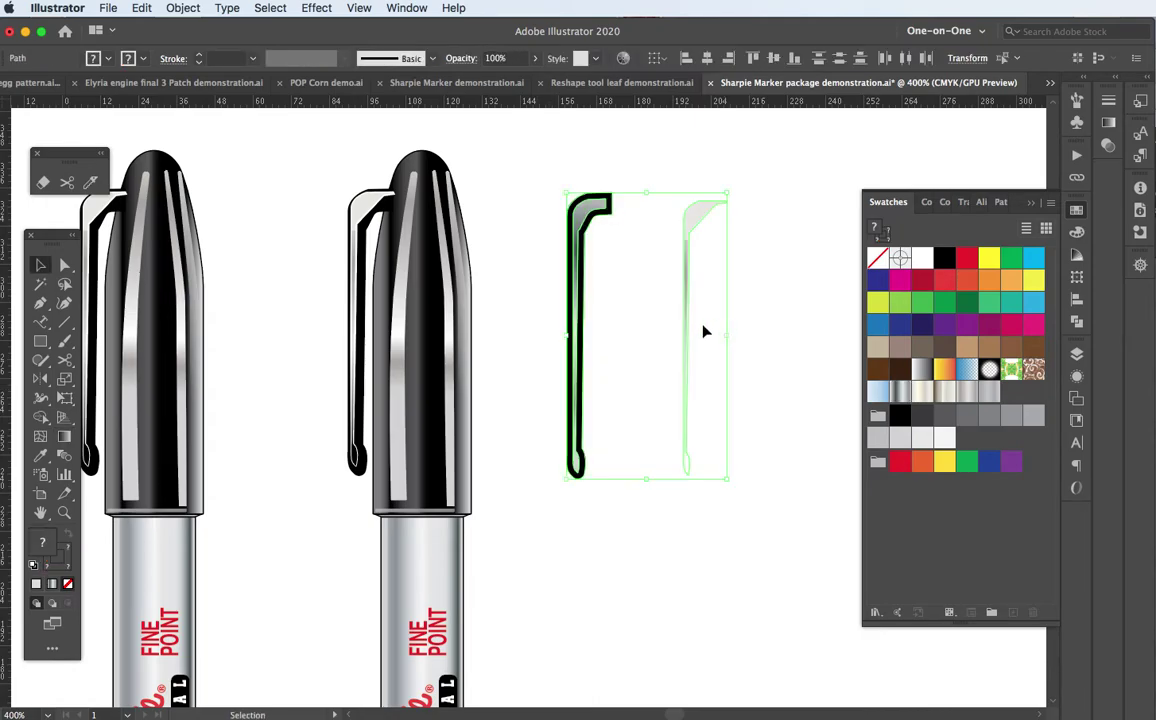
Select the bevel band under the cap, then zoom out to the barrel's FINE POINT label.
scroll(512, 510, "down", 2)
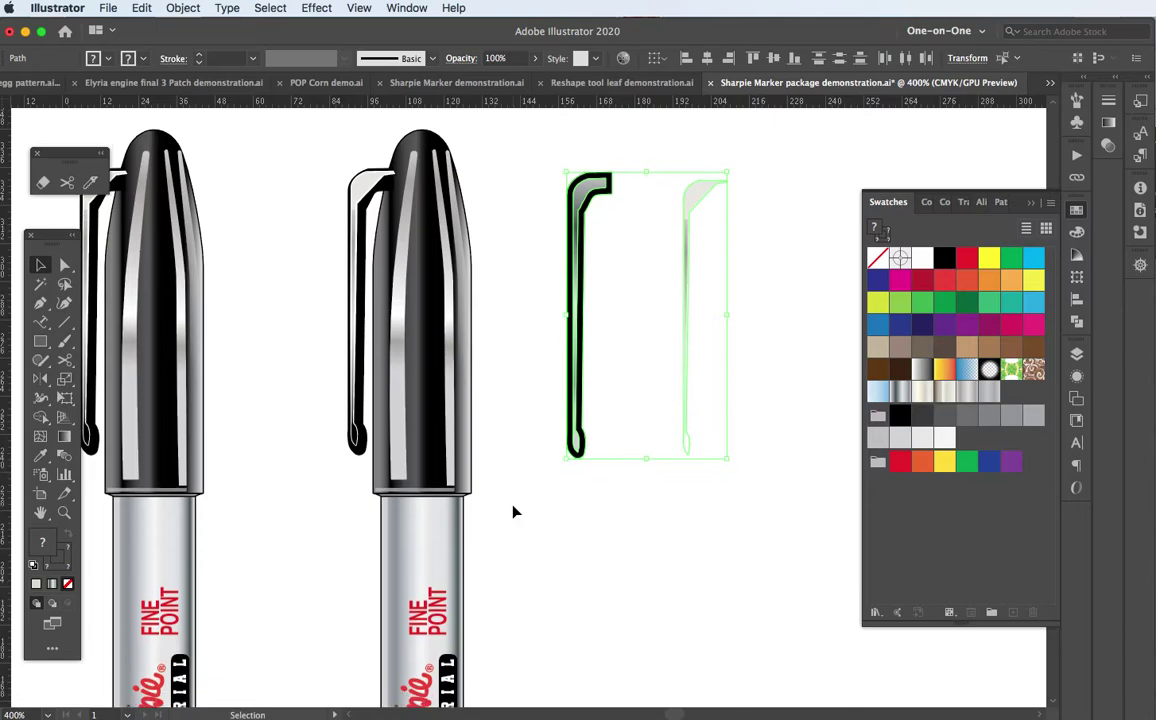
left_click(403, 486)
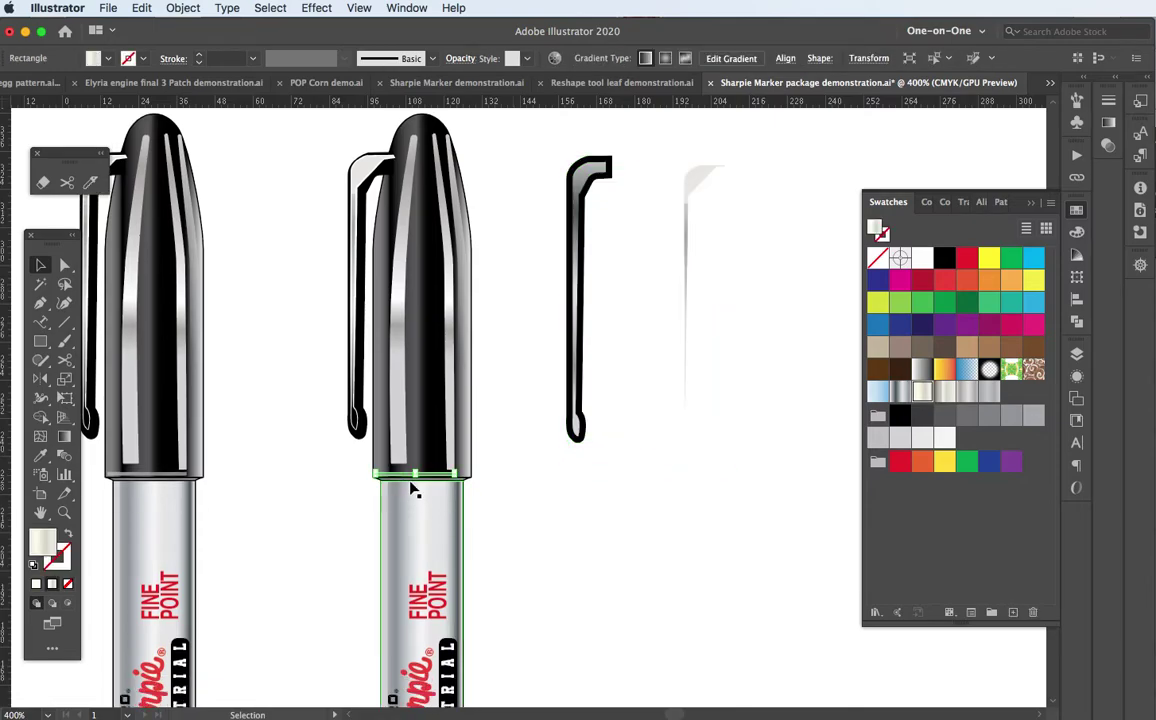
key("super+equal")
key("super+equal")
key("super+equal")
key("super+equal")
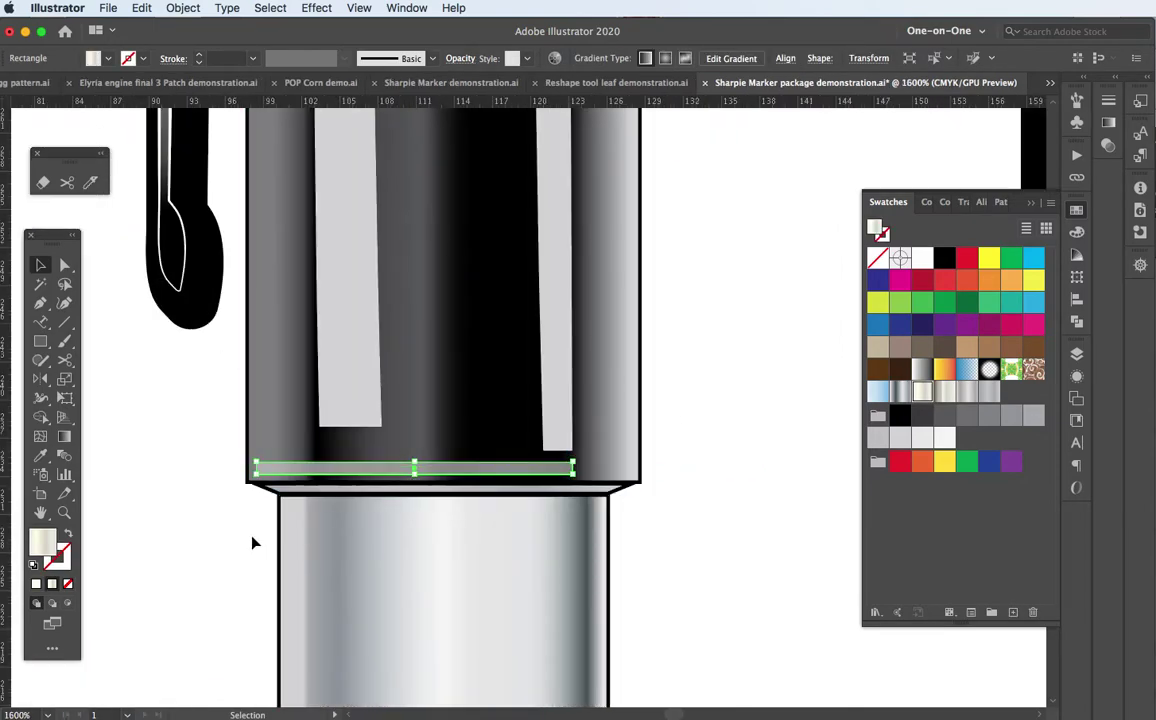
left_click(254, 543)
left_click(303, 468)
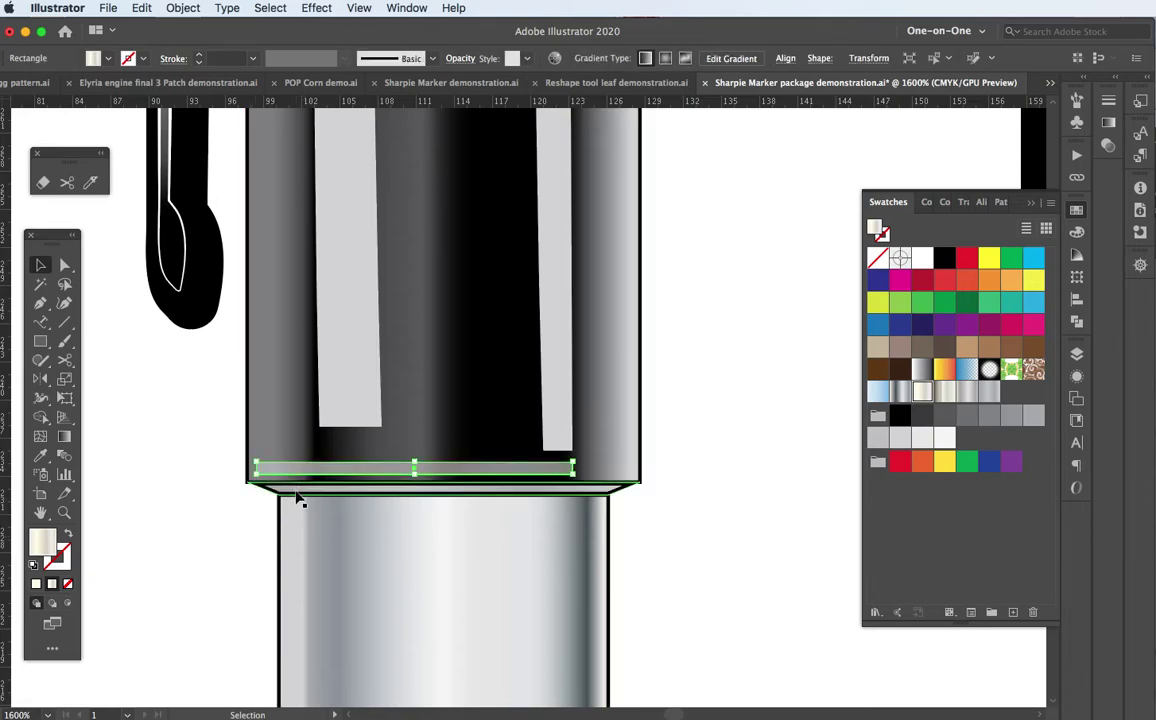
left_click(297, 497)
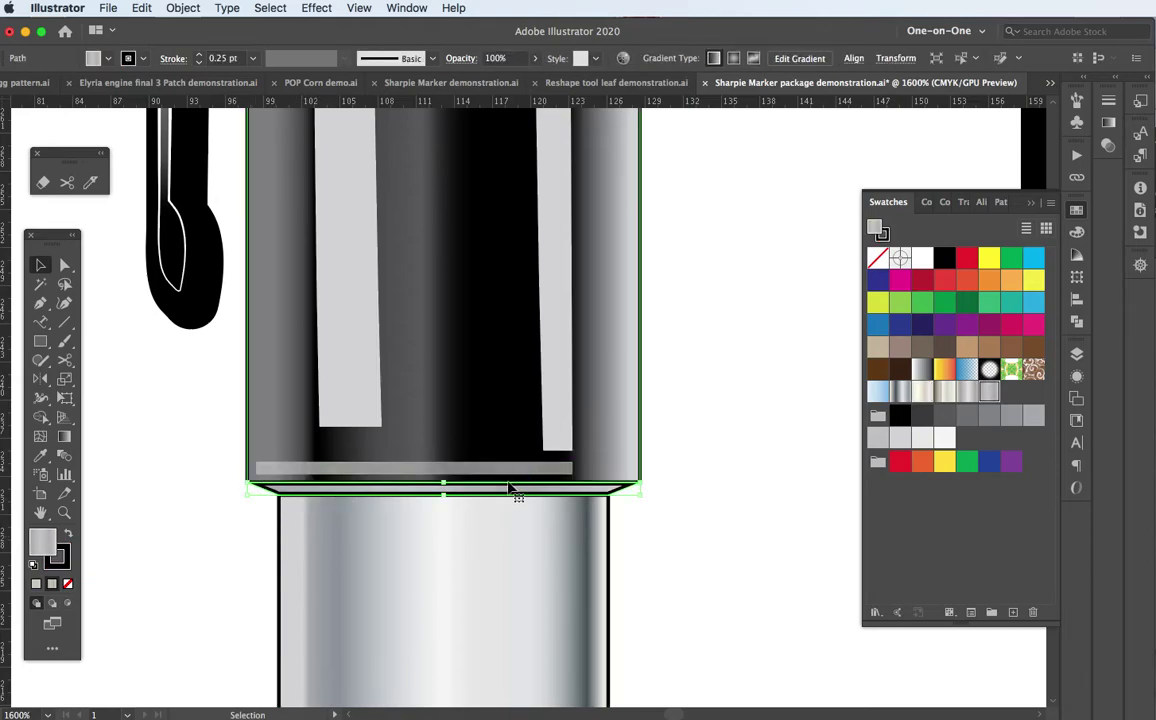
key("super+minus")
key("super+minus")
key("super+minus")
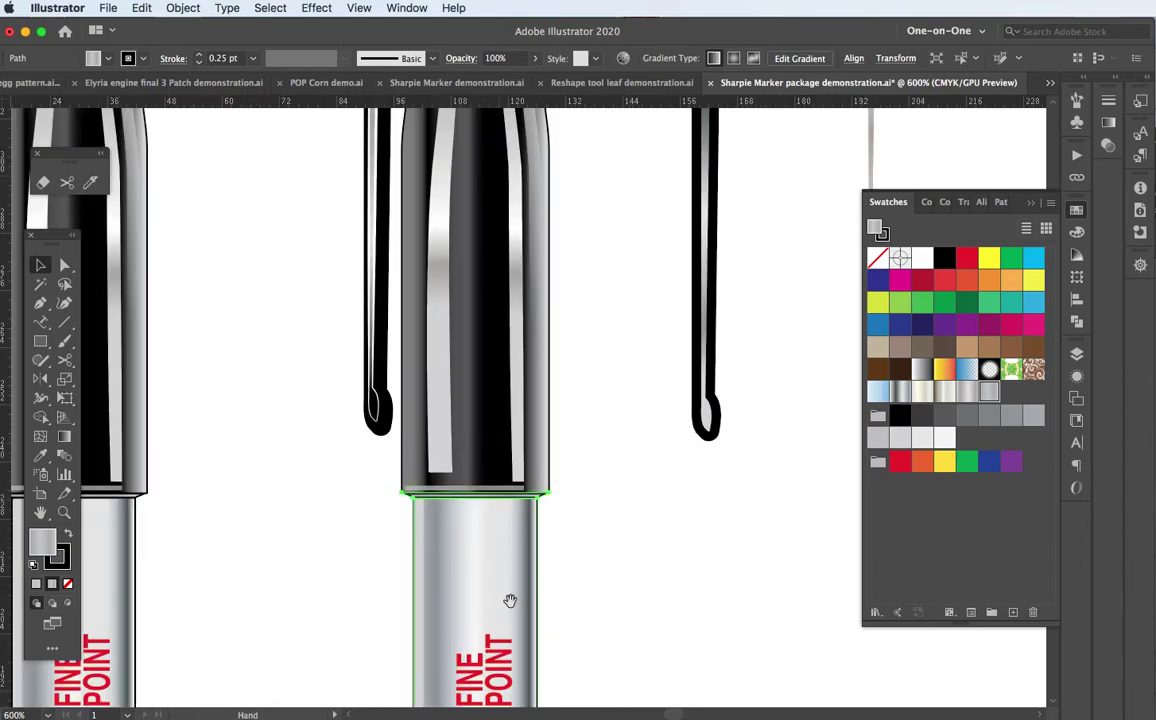
left_click_drag(510, 600, 418, 272)
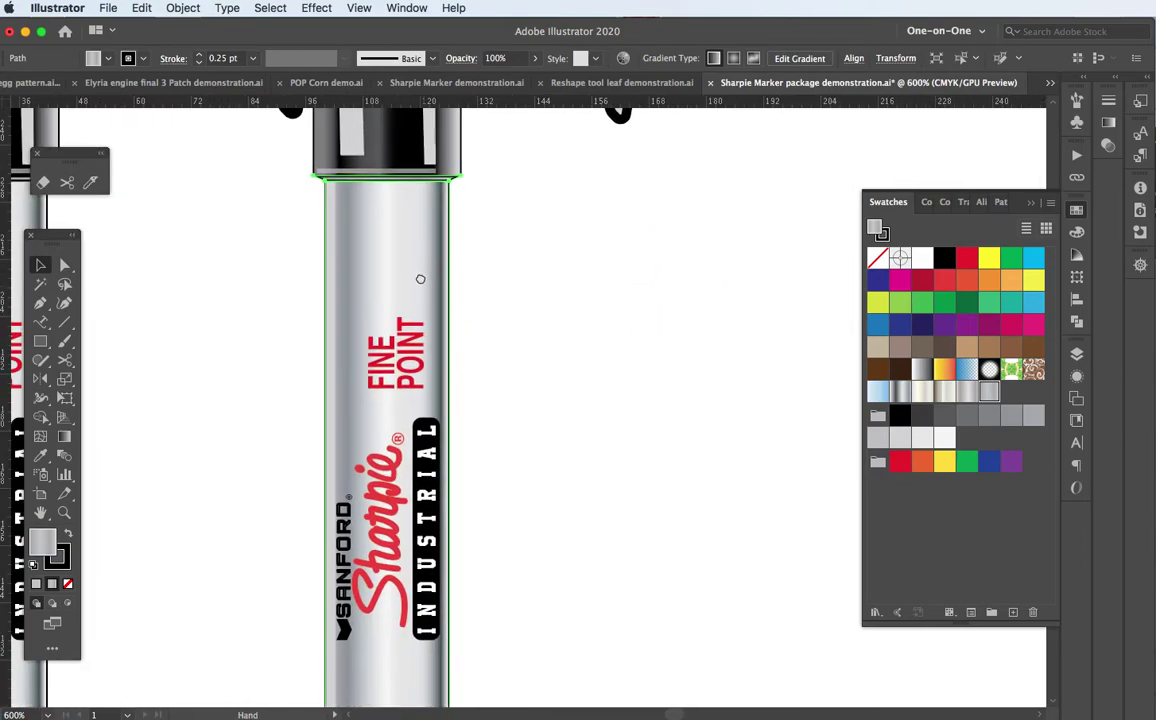
left_click(395, 345)
Inspect the Sharpie logo, then pan down to the bevelled band at the barrel's bottom.
left_click(435, 460)
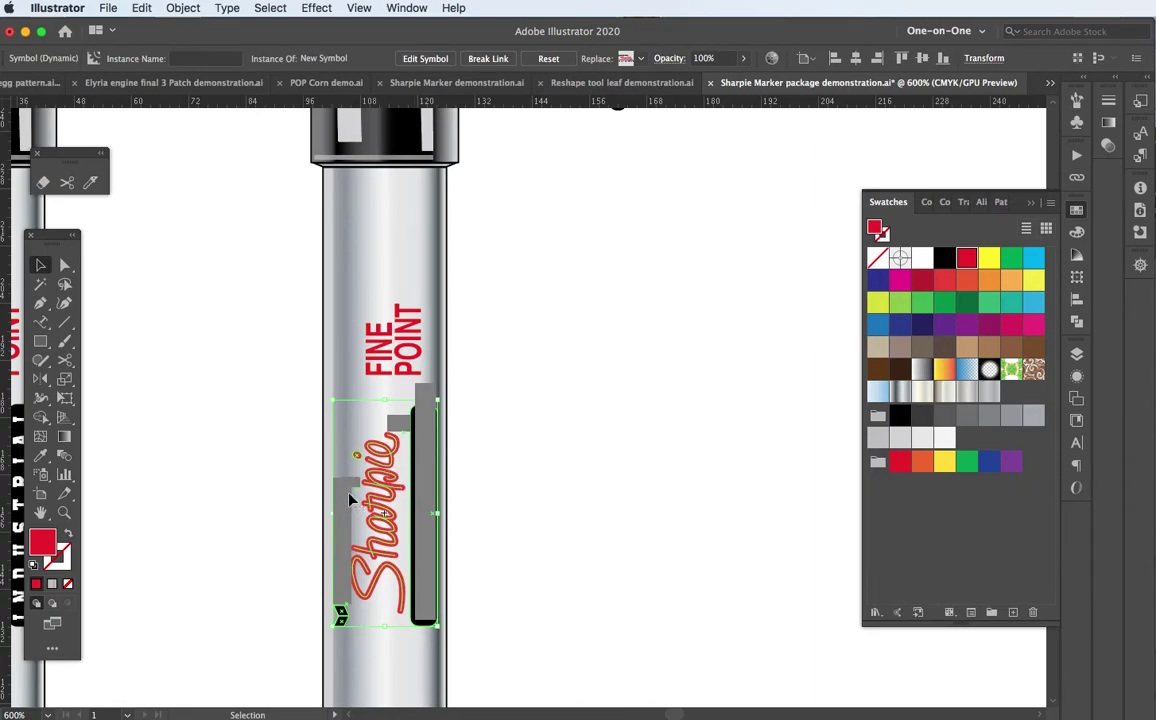
left_click(490, 432)
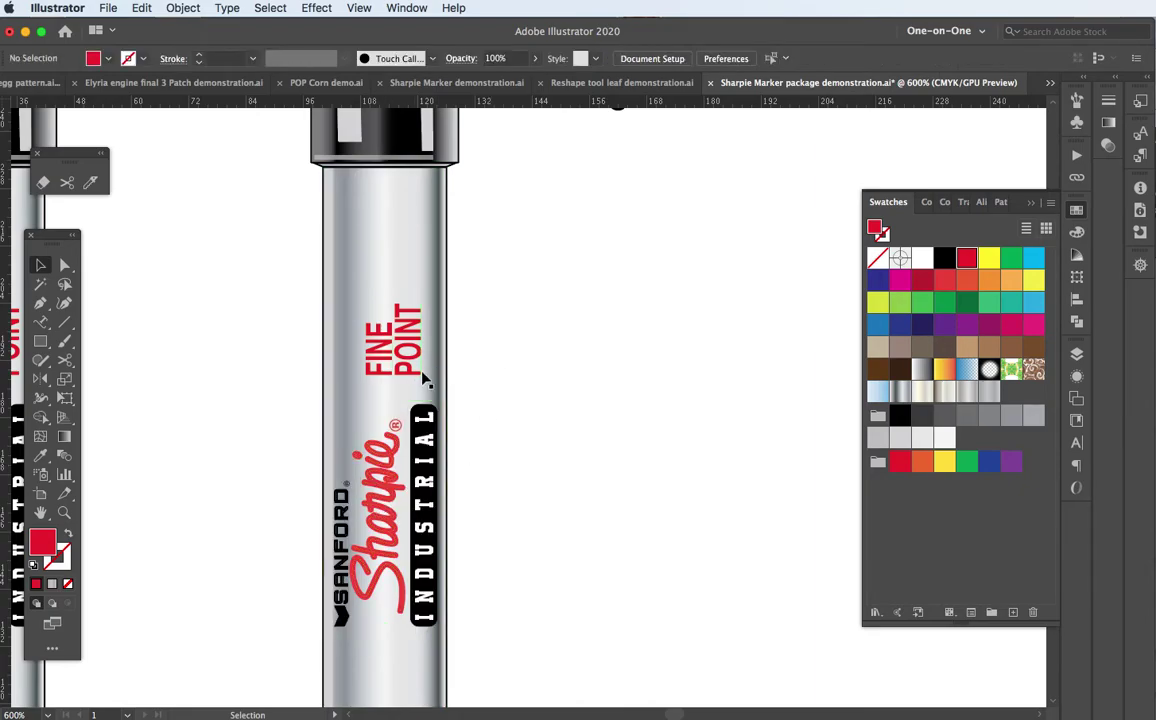
scroll(415, 380, "left", 2)
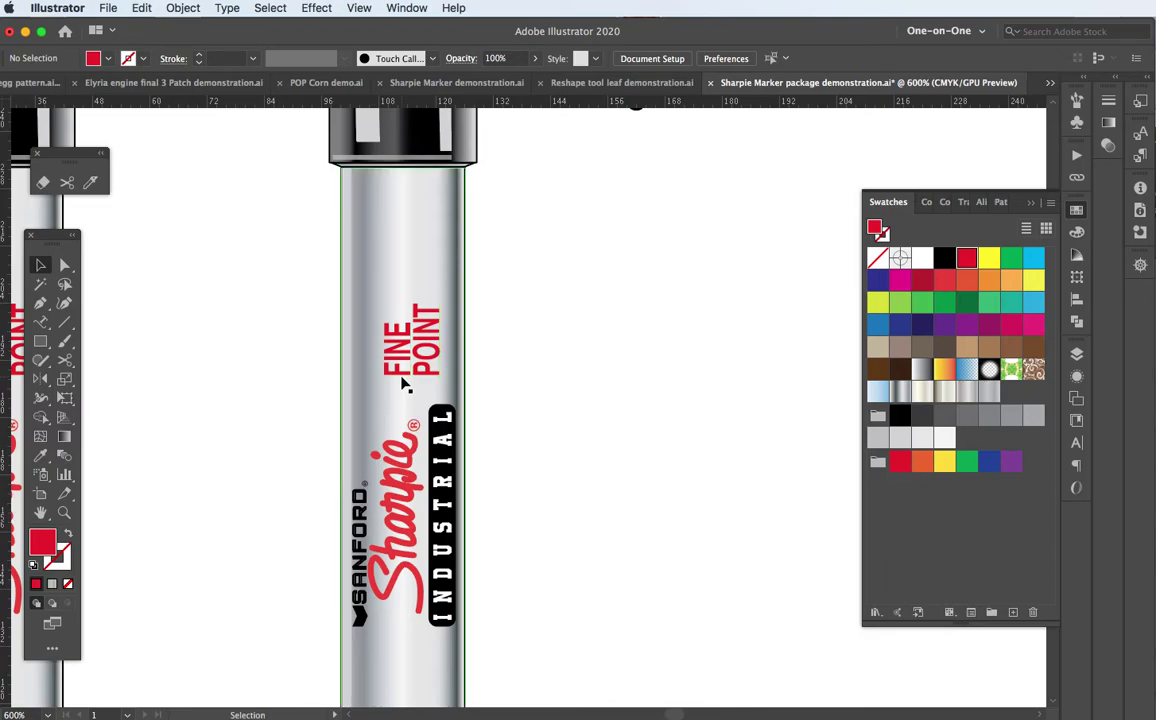
scroll(405, 385, "down", 3)
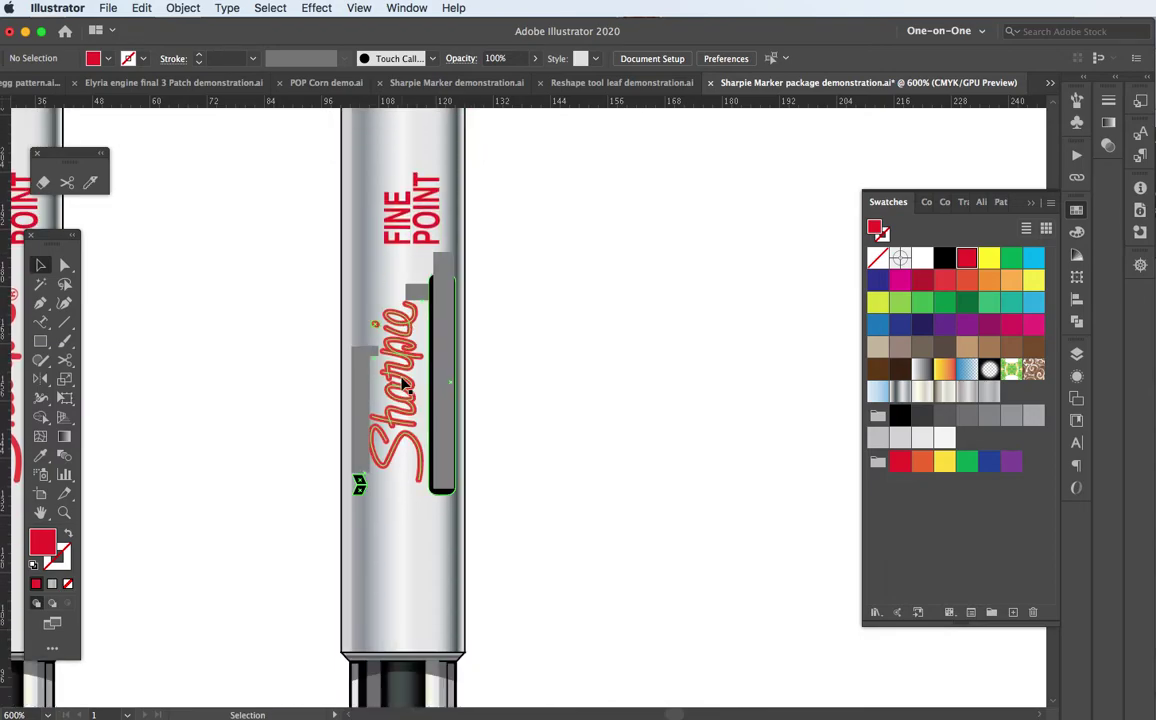
scroll(402, 650, "down", 1)
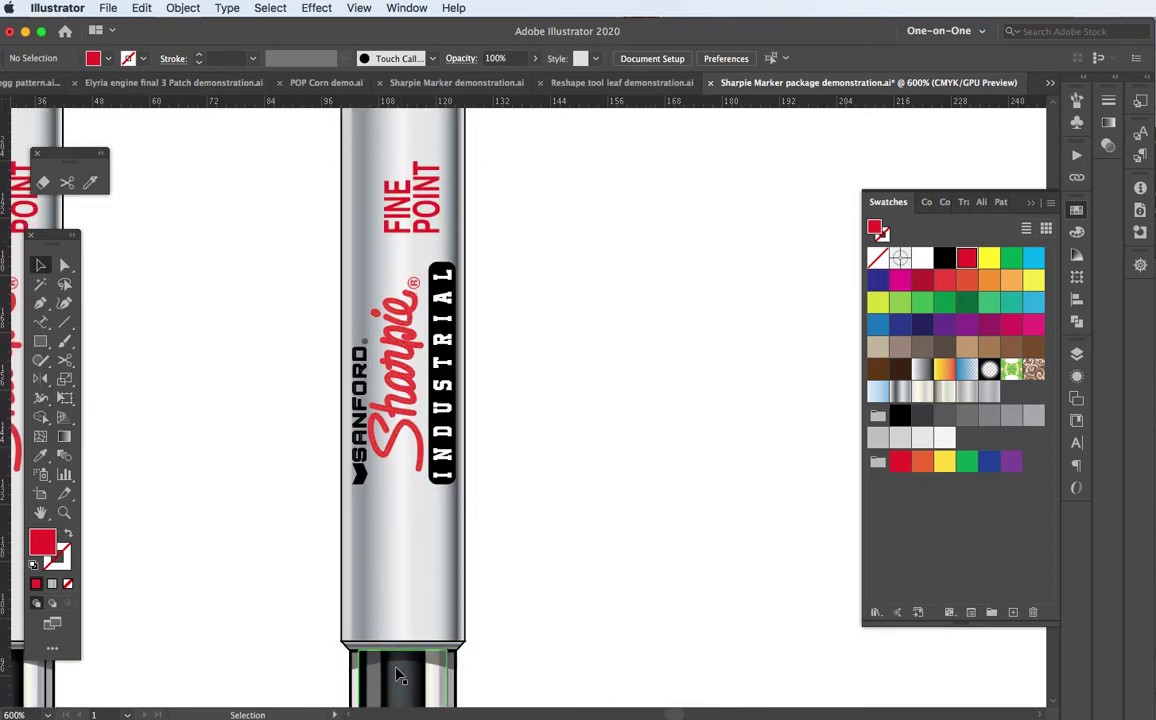
scroll(397, 676, "up", 5)
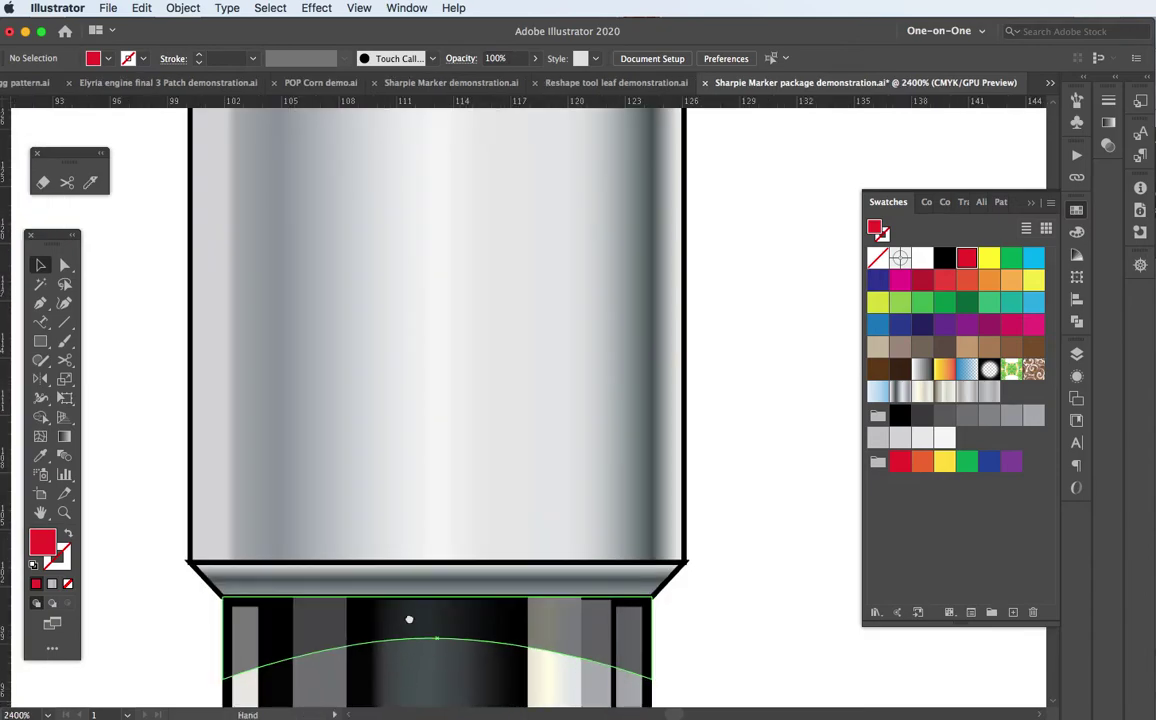
left_click_drag(409, 620, 421, 452)
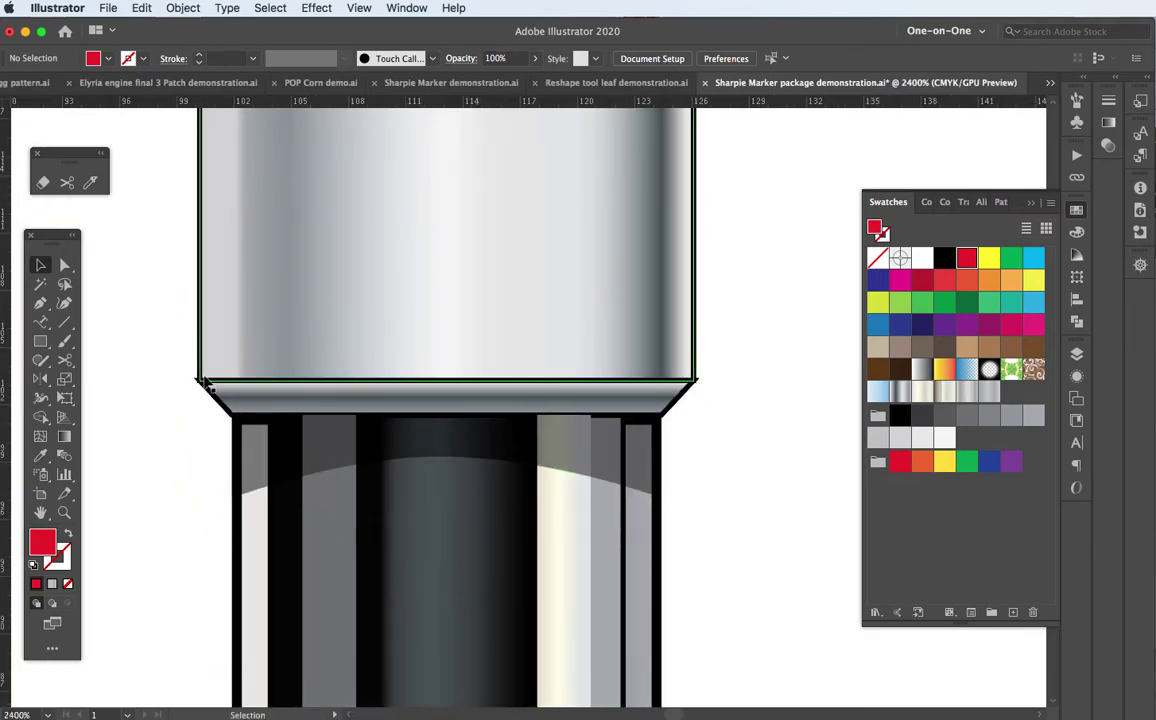
Set the tapered band's stroke corner to Round Join.
left_click(676, 402)
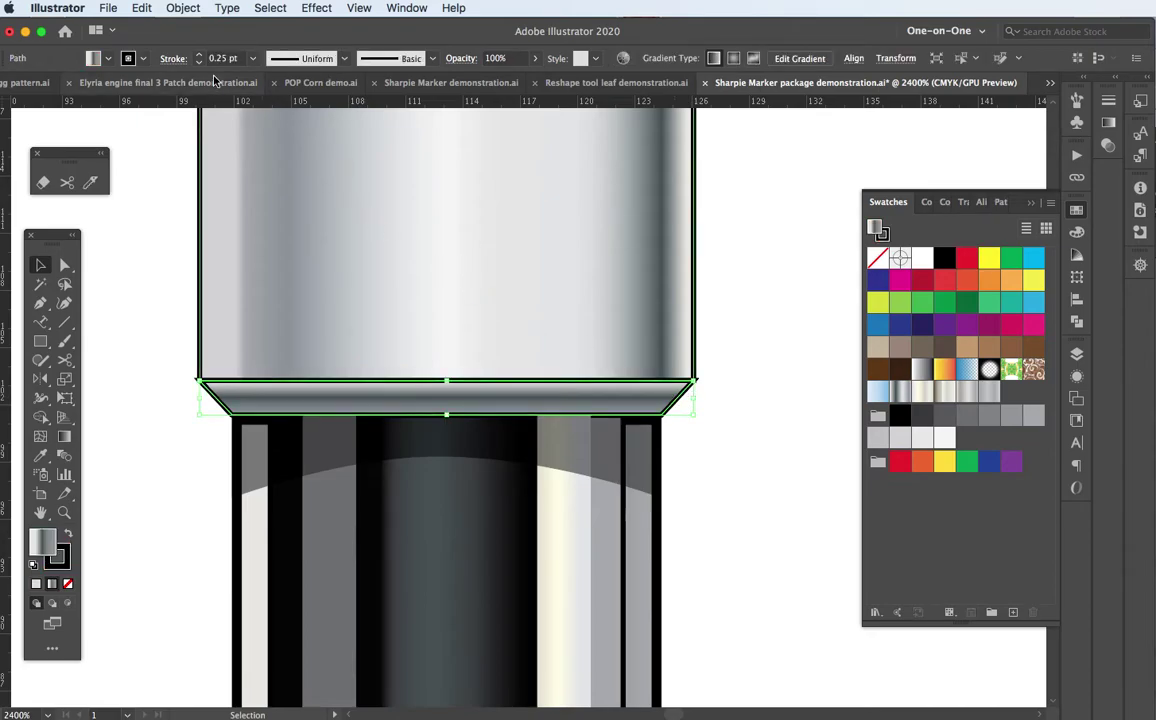
left_click(172, 60)
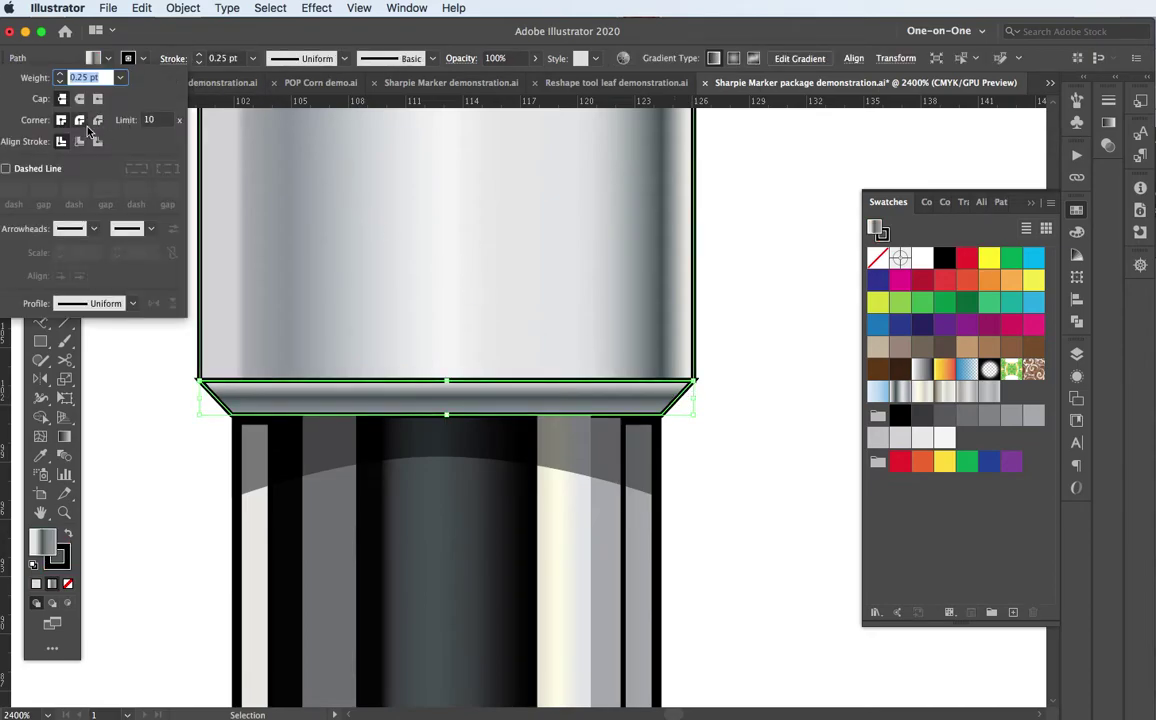
left_click(80, 121)
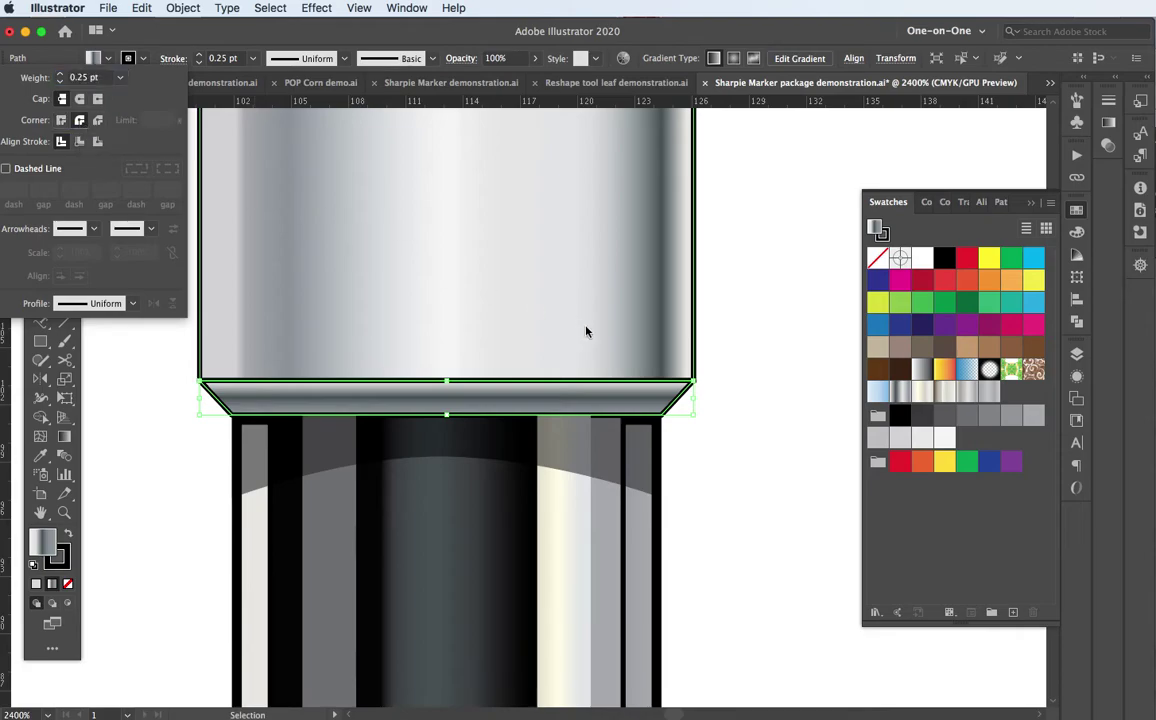
key("Escape")
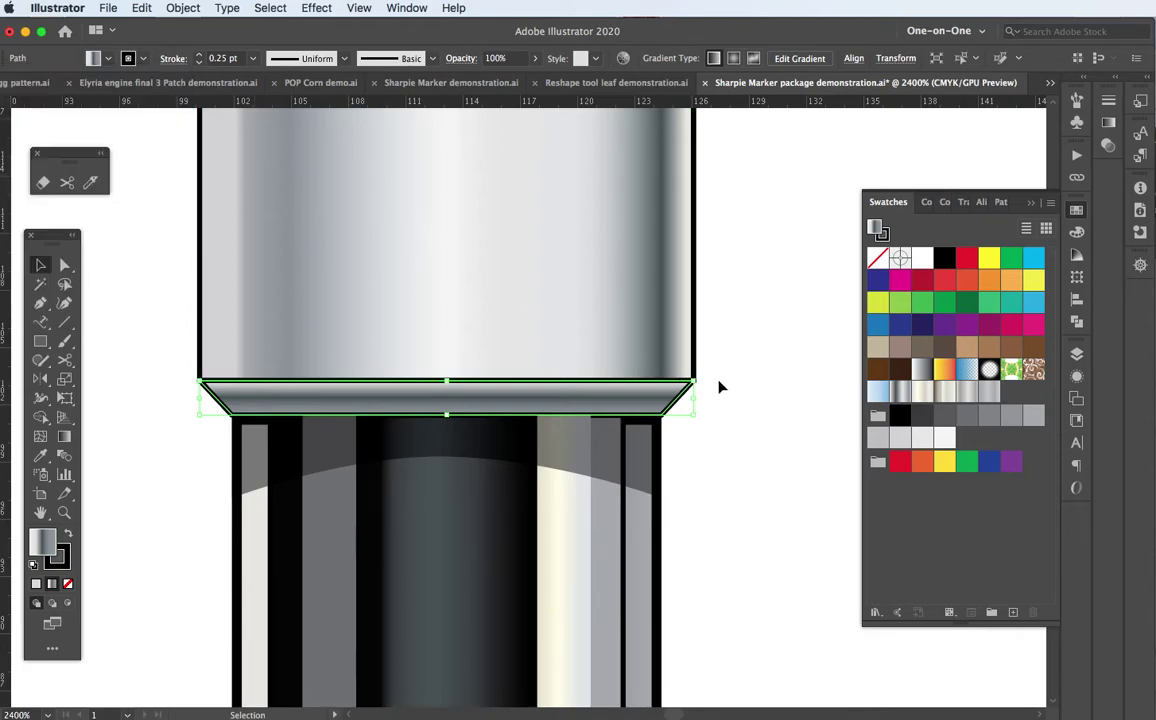
Test-move the curved shadow shape, undo it, and pan down to the striped tip section.
left_click(470, 457)
left_click_drag(487, 446, 627, 518)
key("super+z")
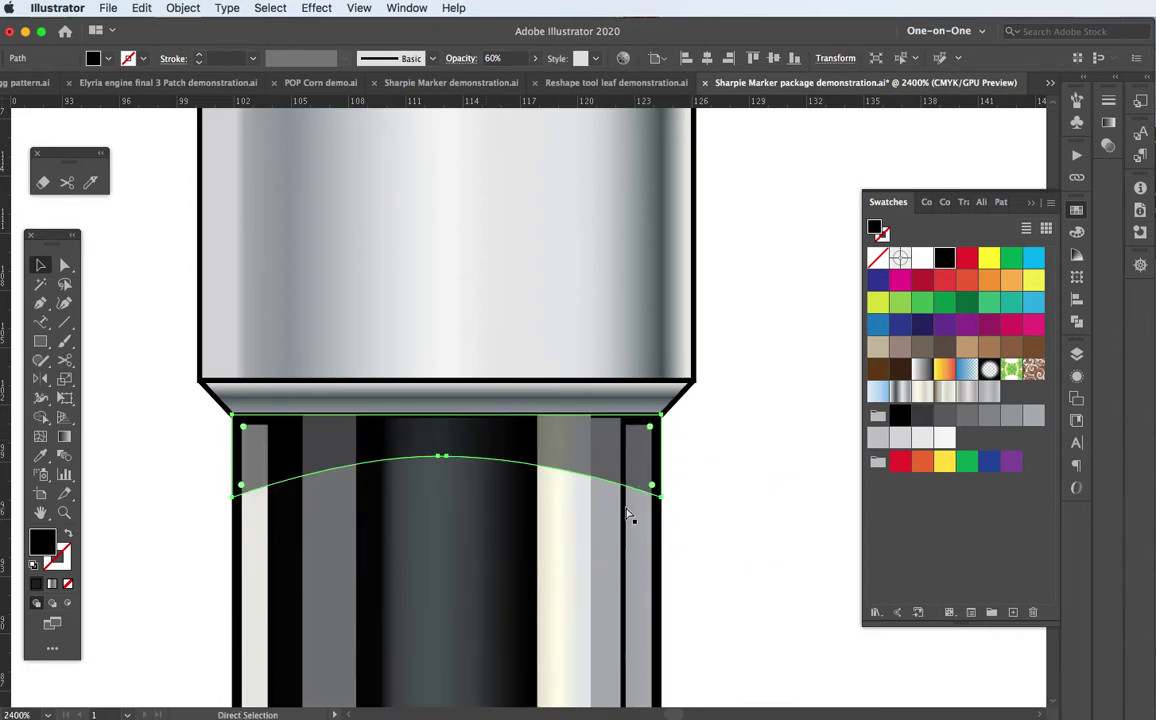
left_click(170, 445)
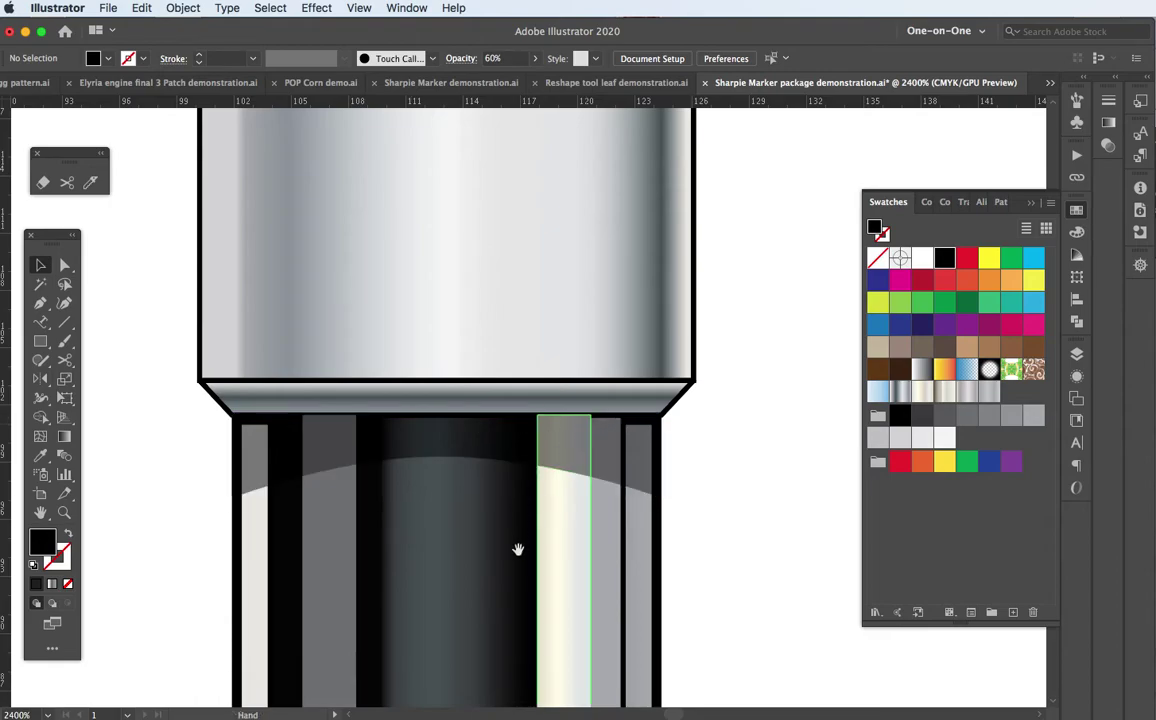
left_click_drag(519, 550, 508, 222)
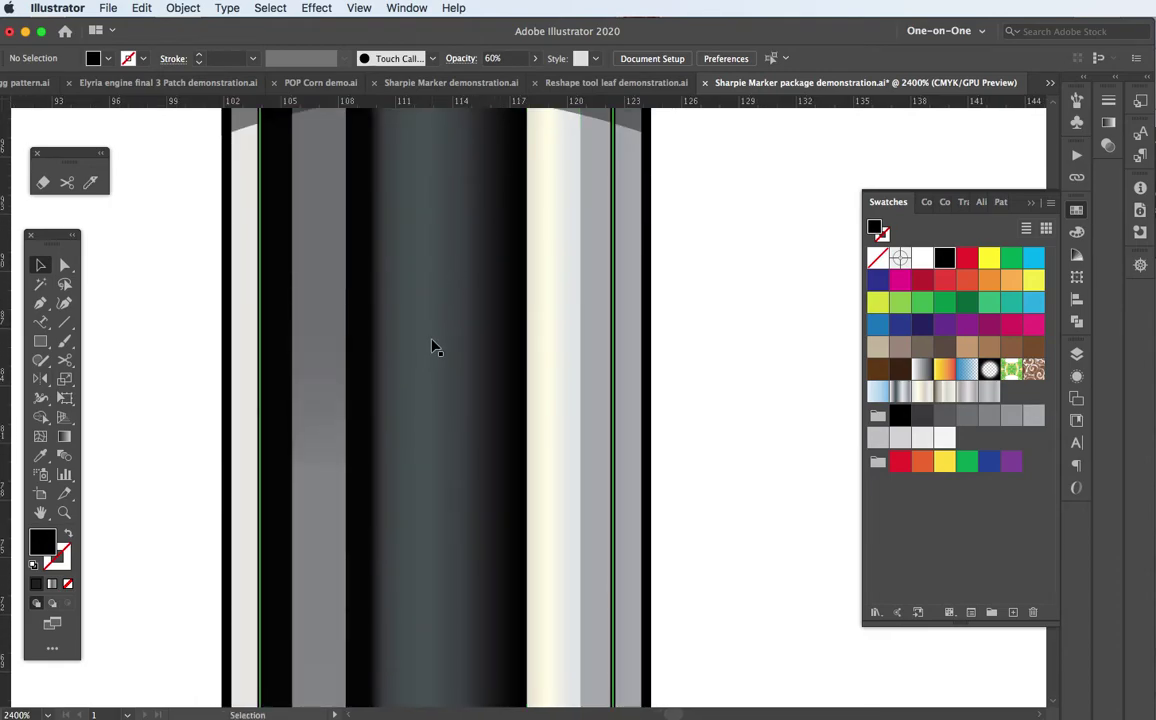
scroll(432, 346, "down", 4)
scroll(449, 400, "down", 3)
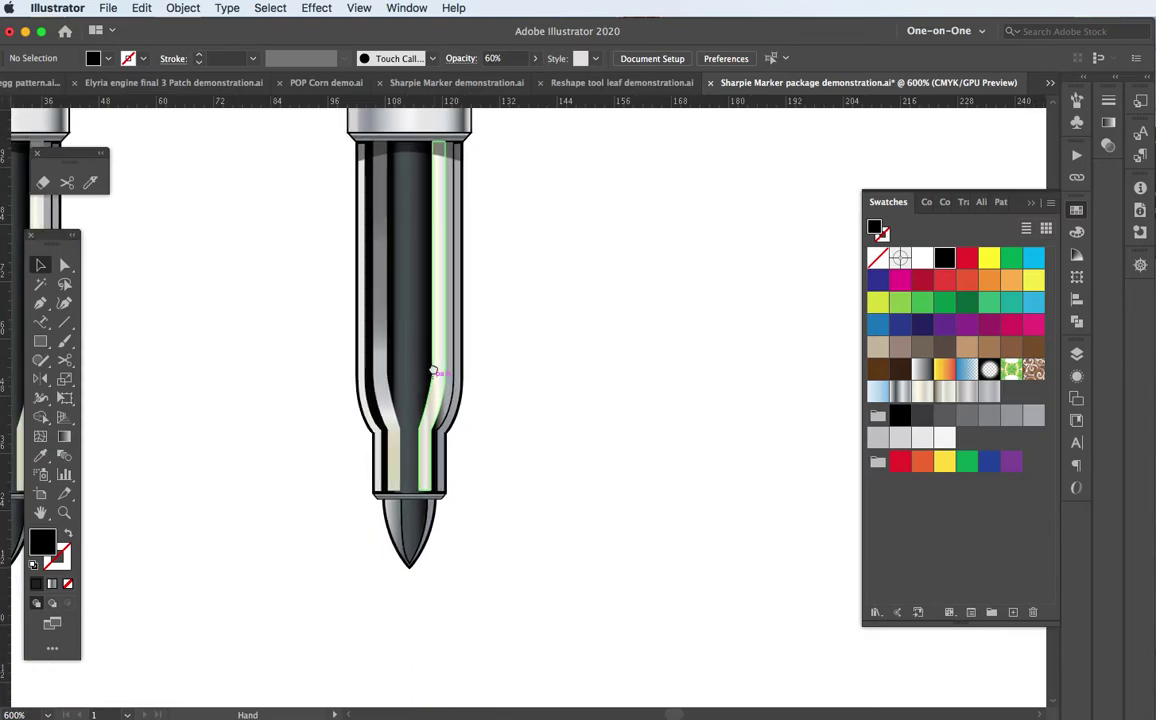
left_click(399, 372)
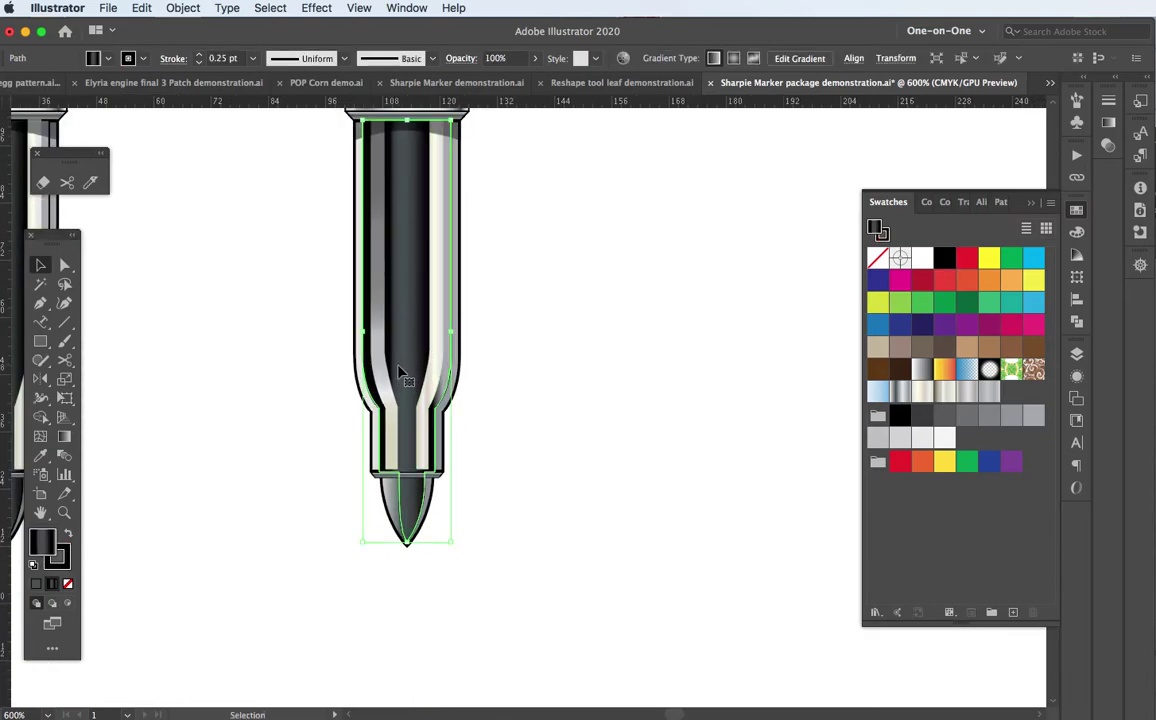
double_click(399, 372)
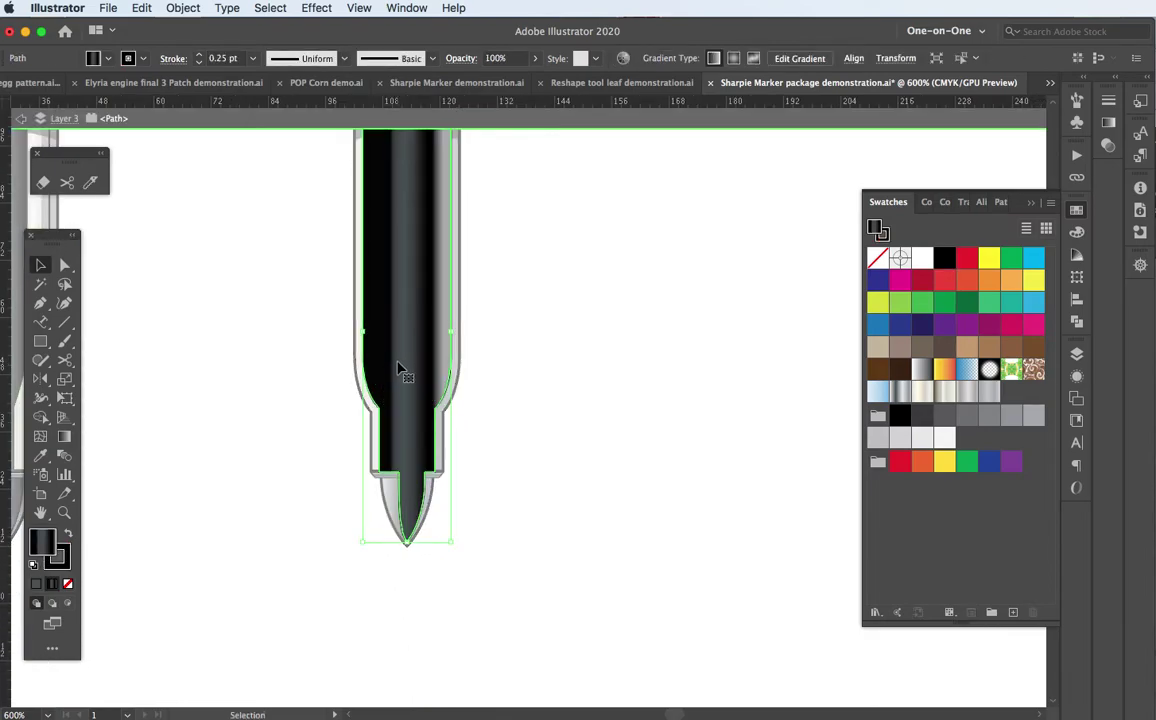
left_click_drag(405, 374, 540, 371)
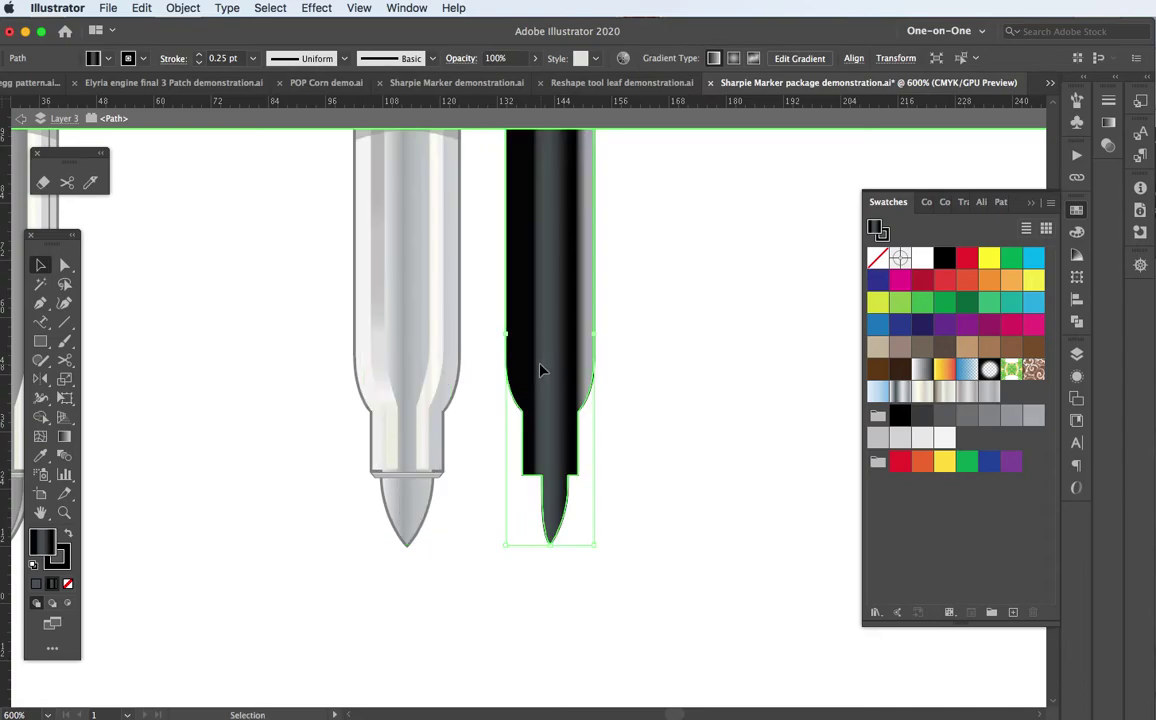
left_click(433, 389)
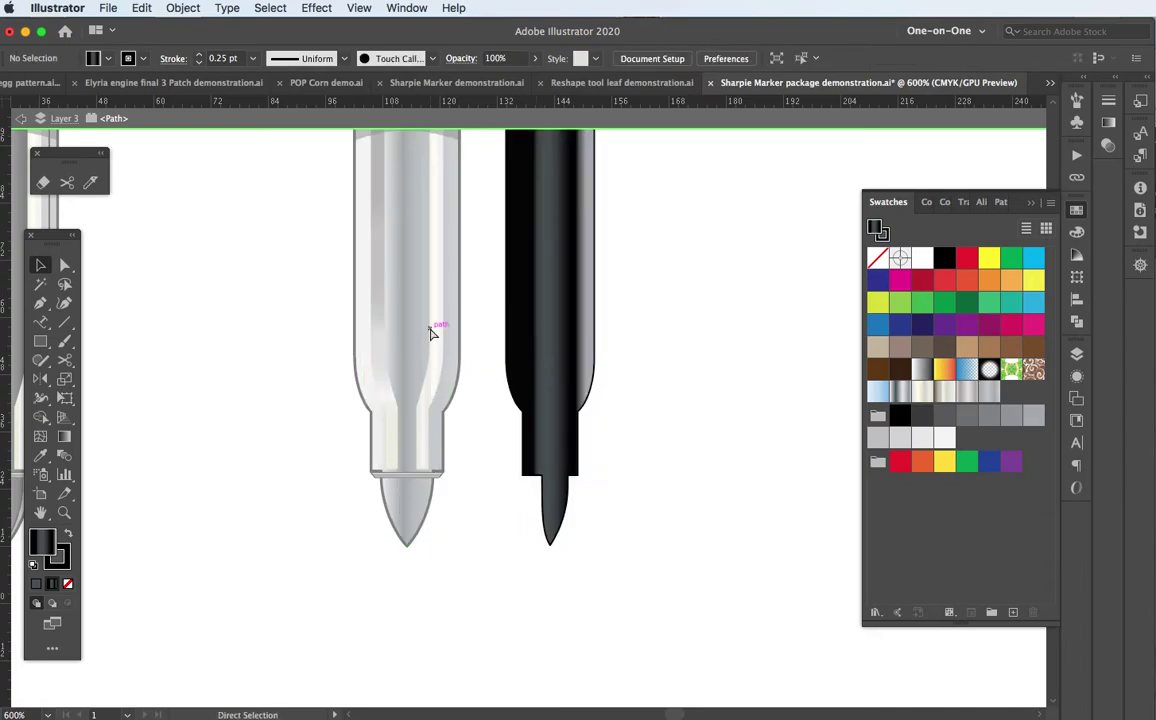
key("super+z")
key("super+z")
key("v")
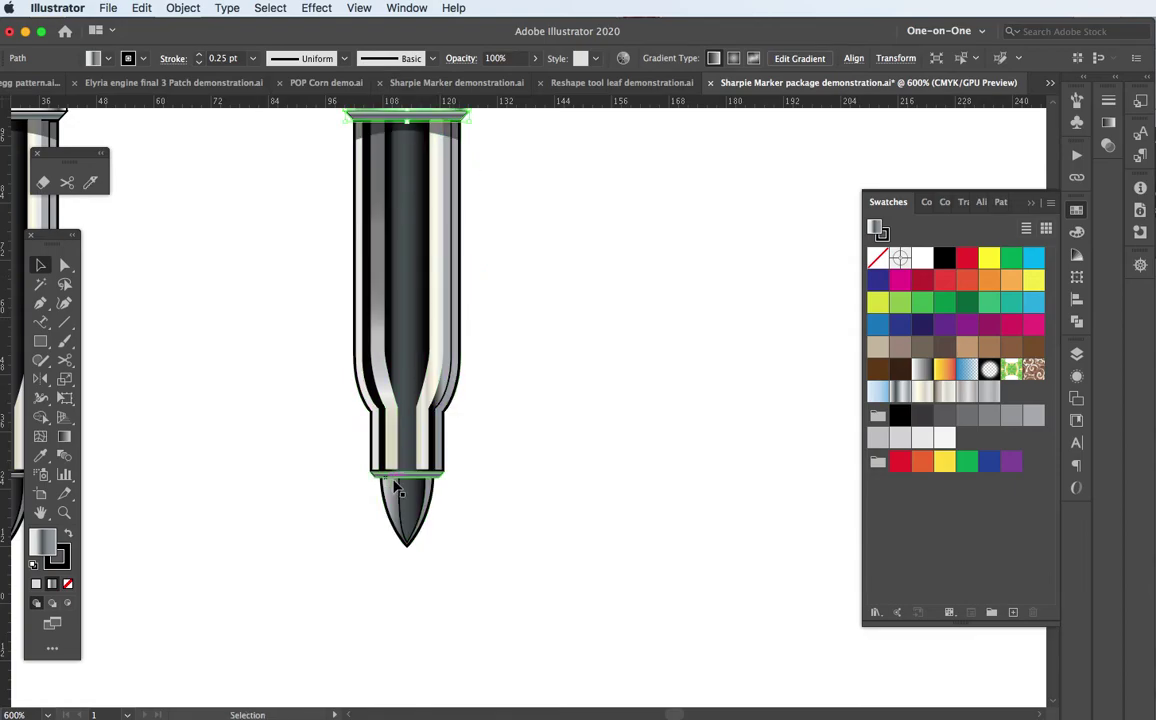
Try moving the collar band down over the tip cone, then undo it and deselect.
scroll(397, 487, "up", 8)
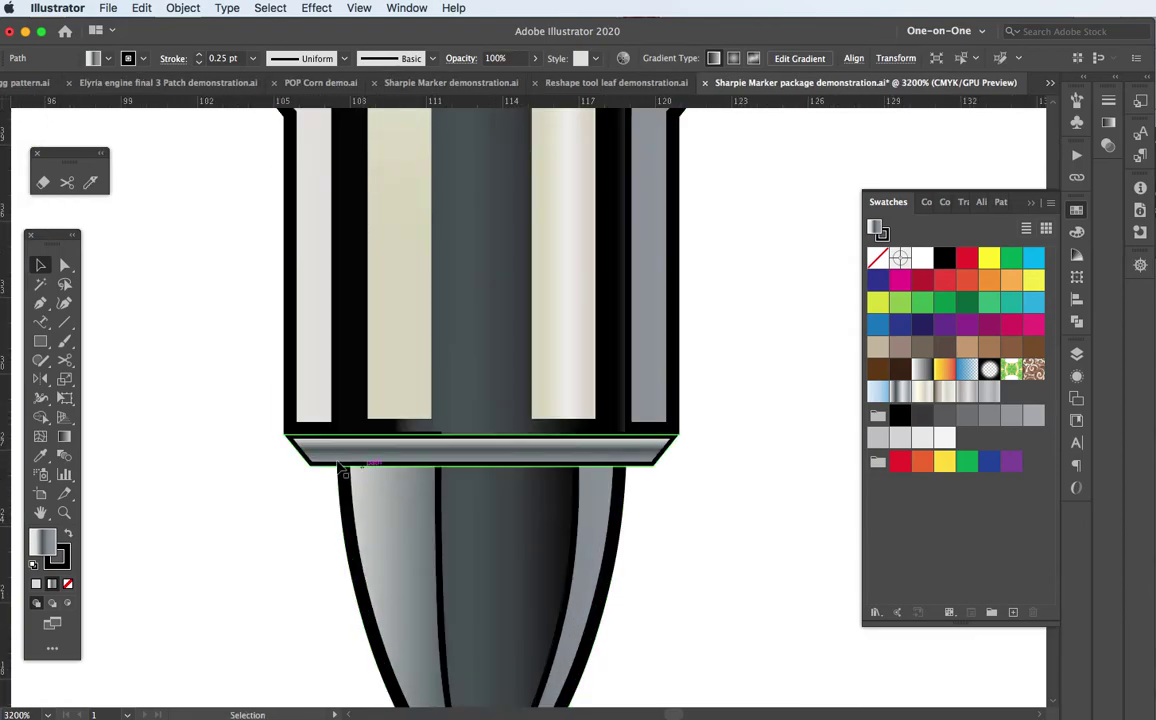
left_click(548, 456)
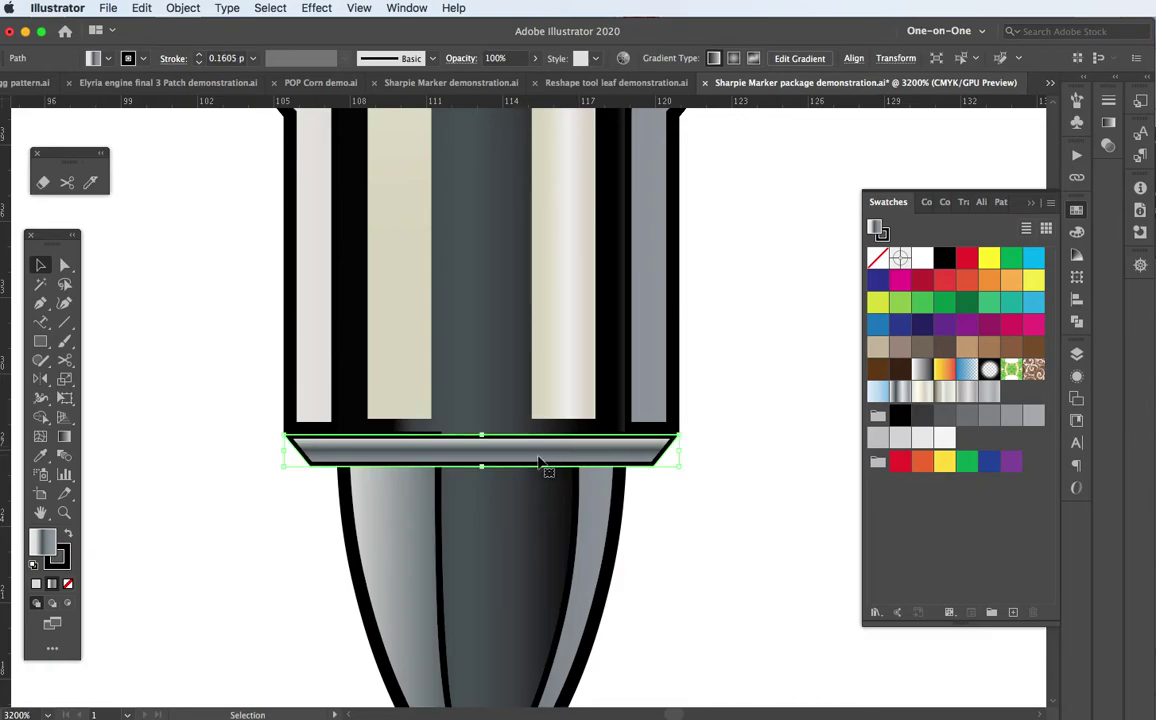
left_click_drag(544, 465, 524, 508)
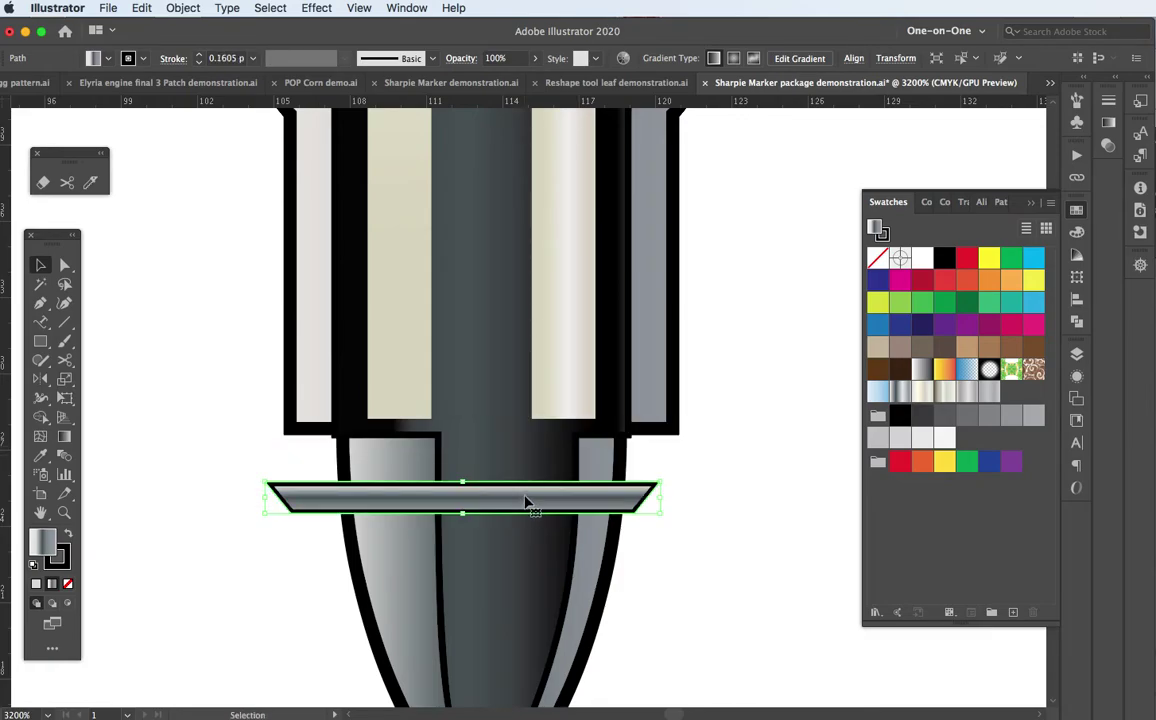
key("super+z")
left_click(258, 375)
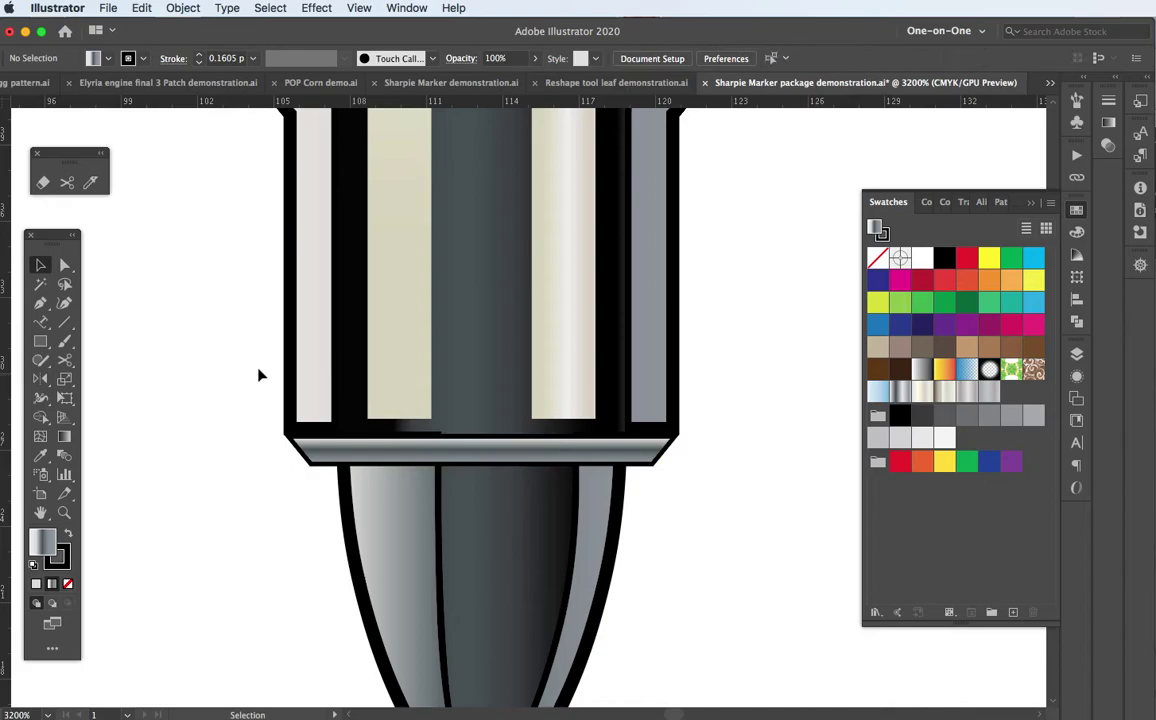
Zoom out to 800% and recentre the view so the whole nib and pointed tip show.
key("super+minus")
key("super+minus")
key("super+minus")
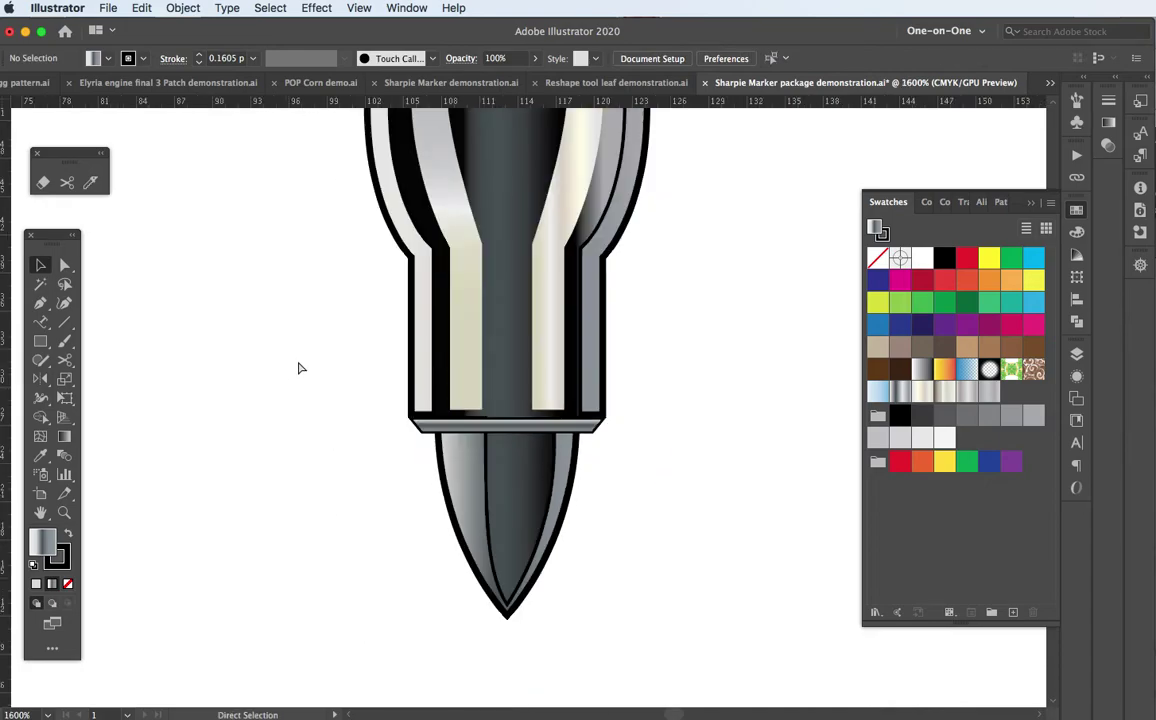
key("super+minus")
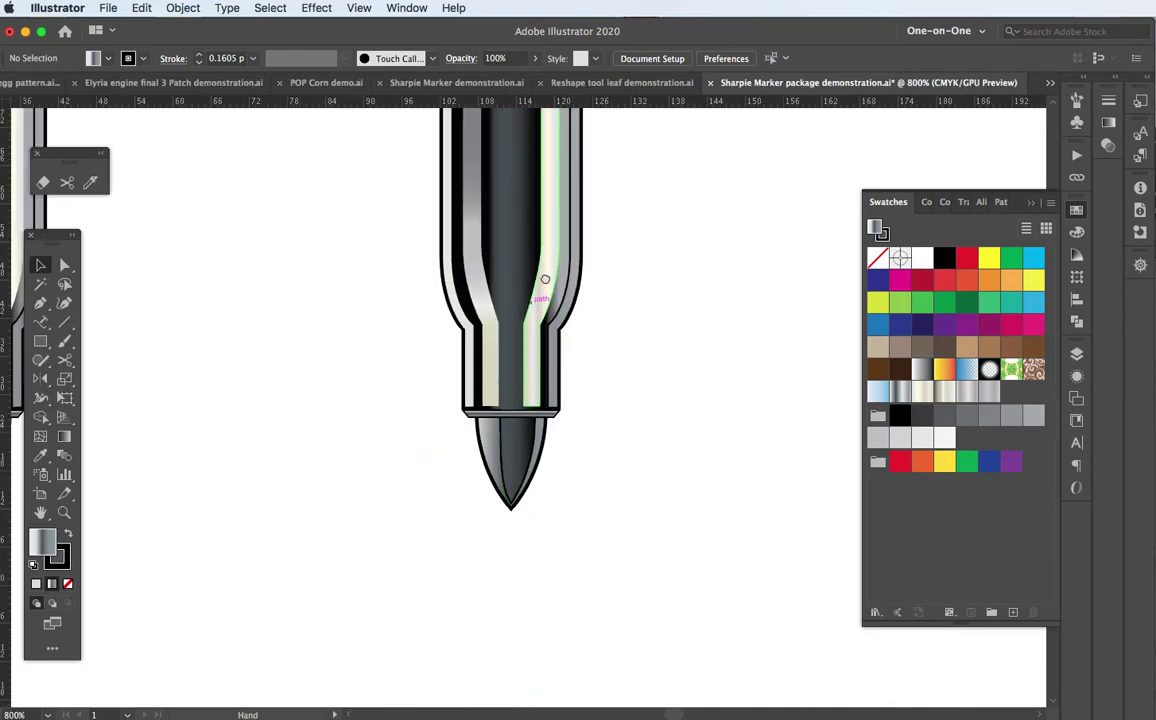
mouse_move(542, 286)
left_mouse_down()
mouse_move(407, 451)
mouse_move(394, 519)
left_mouse_up()
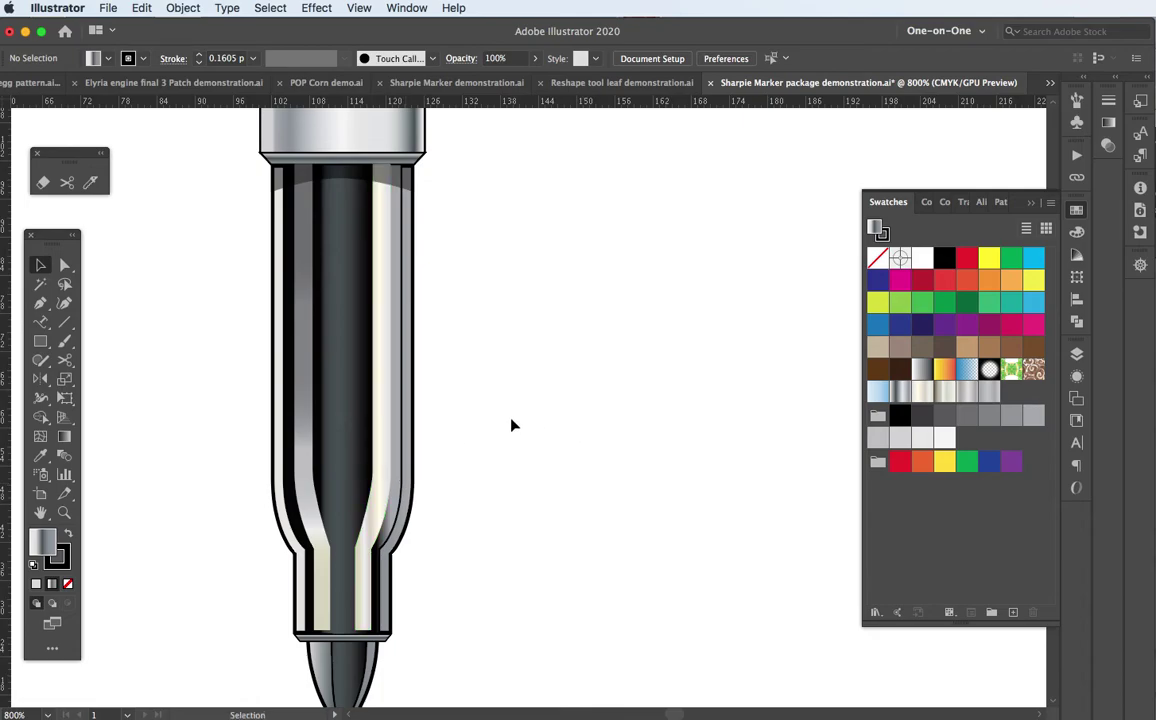
mouse_move(472, 524)
left_mouse_down()
mouse_move(516, 431)
mouse_move(464, 330)
mouse_move(421, 308)
left_mouse_up()
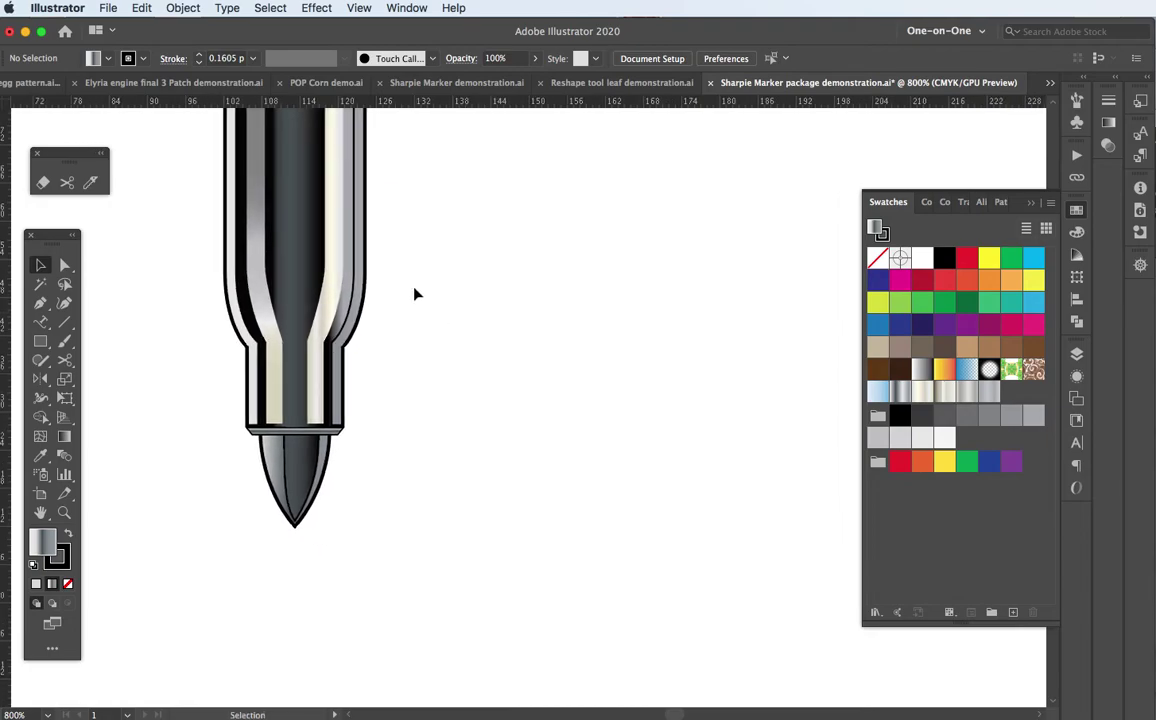
key("b")
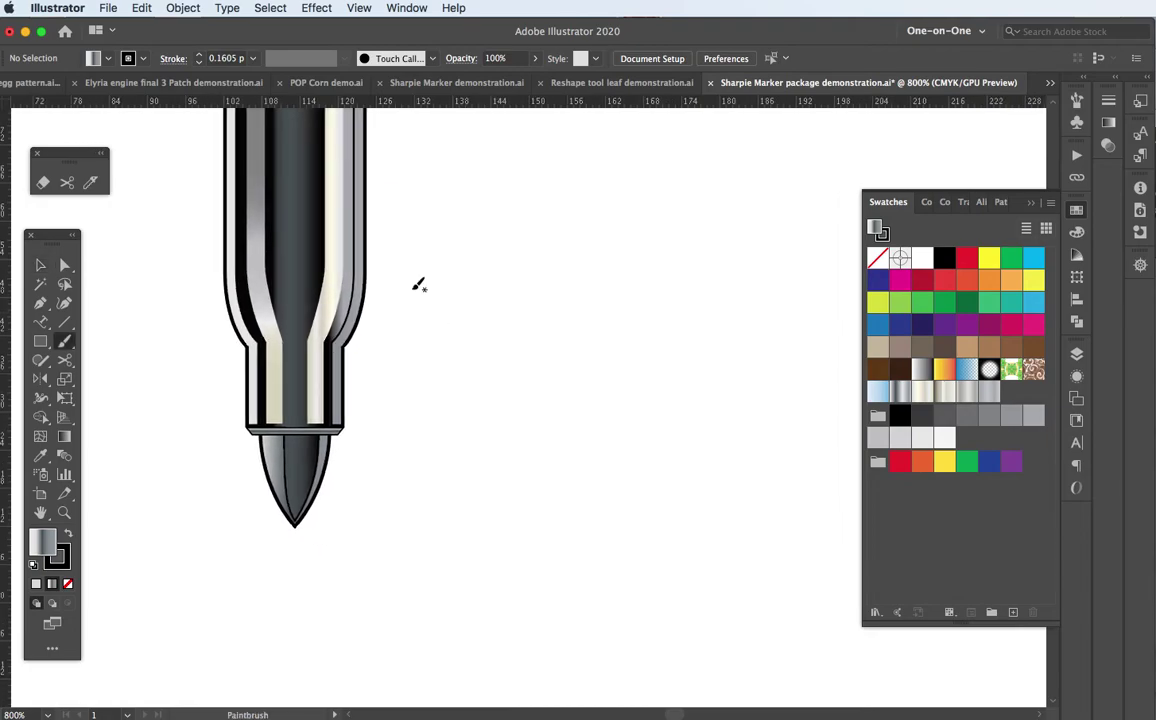
Keep the regular Paintbrush with the 5 pt. Oval brush, testing one stroke and undoing it.
left_click(68, 345)
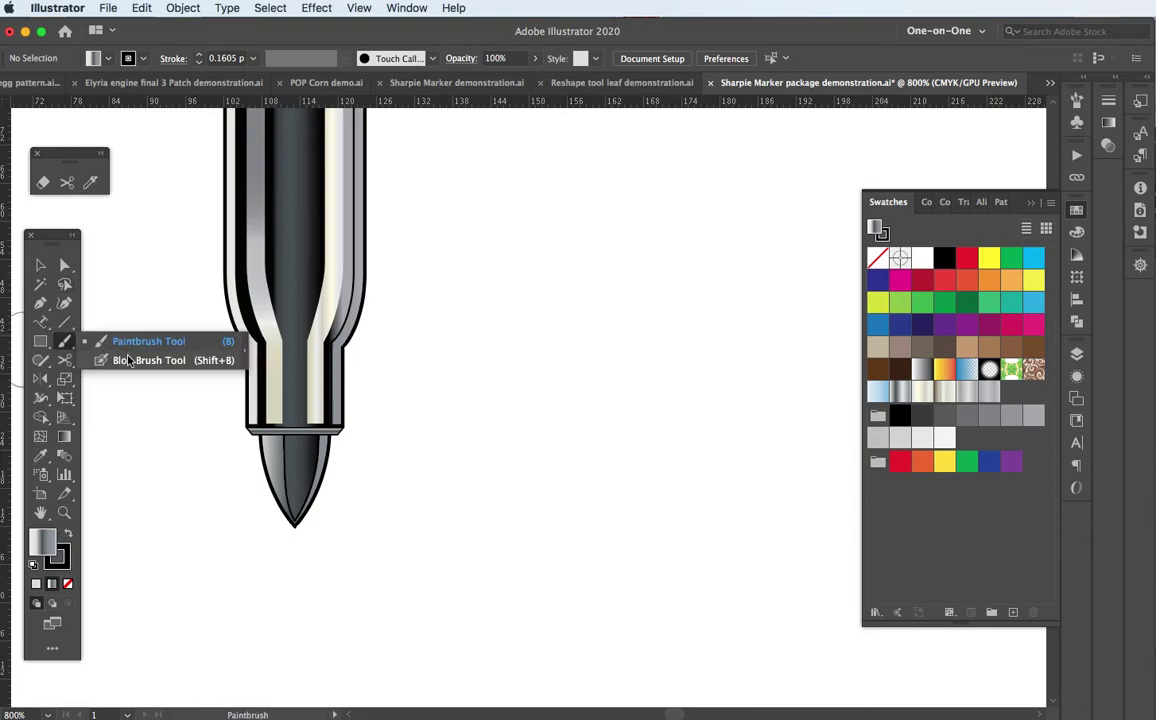
left_click(127, 343)
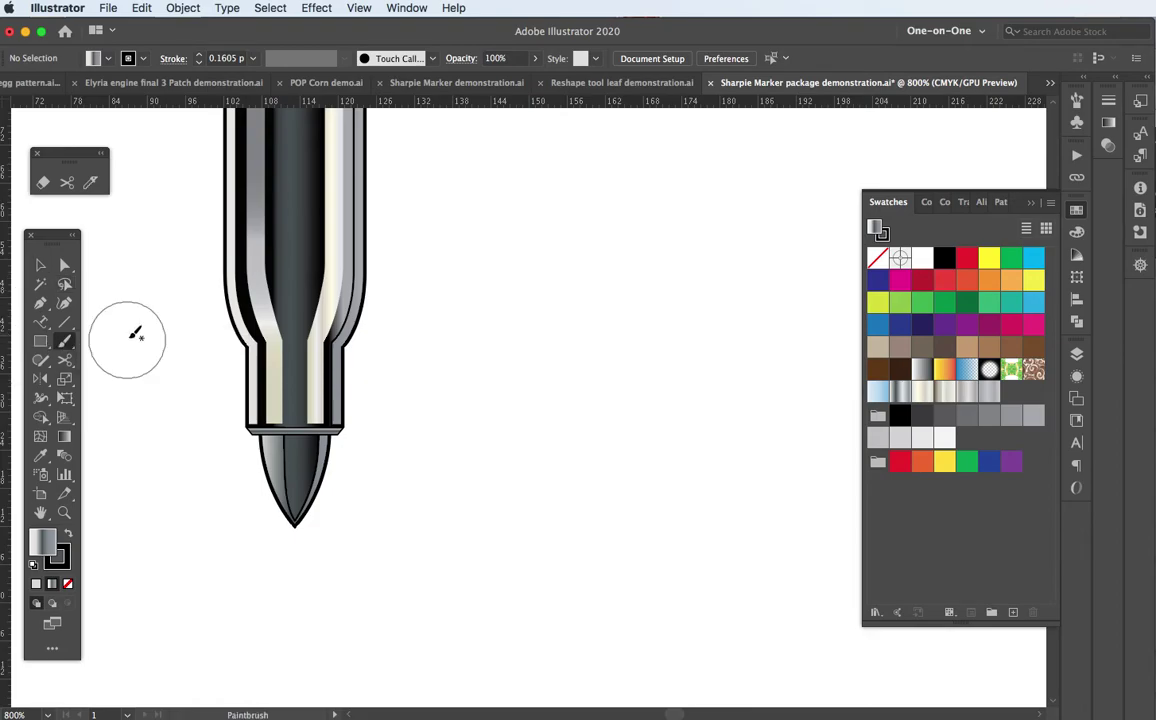
left_click(431, 59)
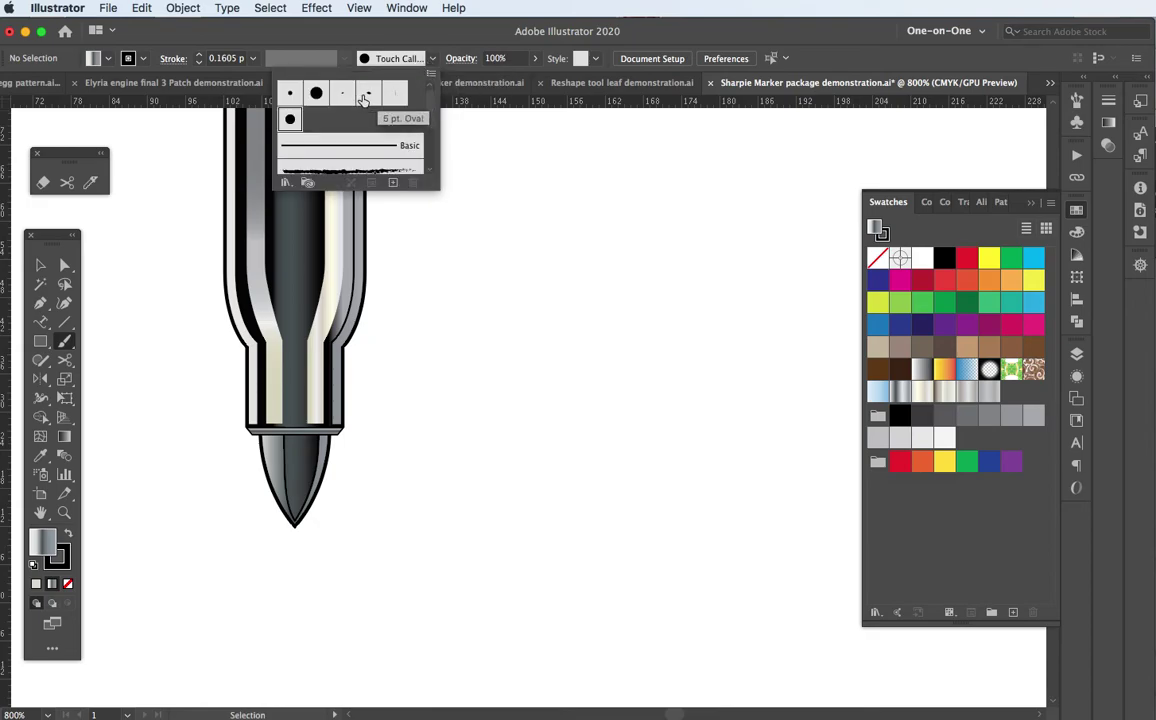
left_click(364, 96)
mouse_move(420, 460)
left_mouse_down()
mouse_move(438, 424)
mouse_move(598, 352)
left_mouse_up()
key("super+z")
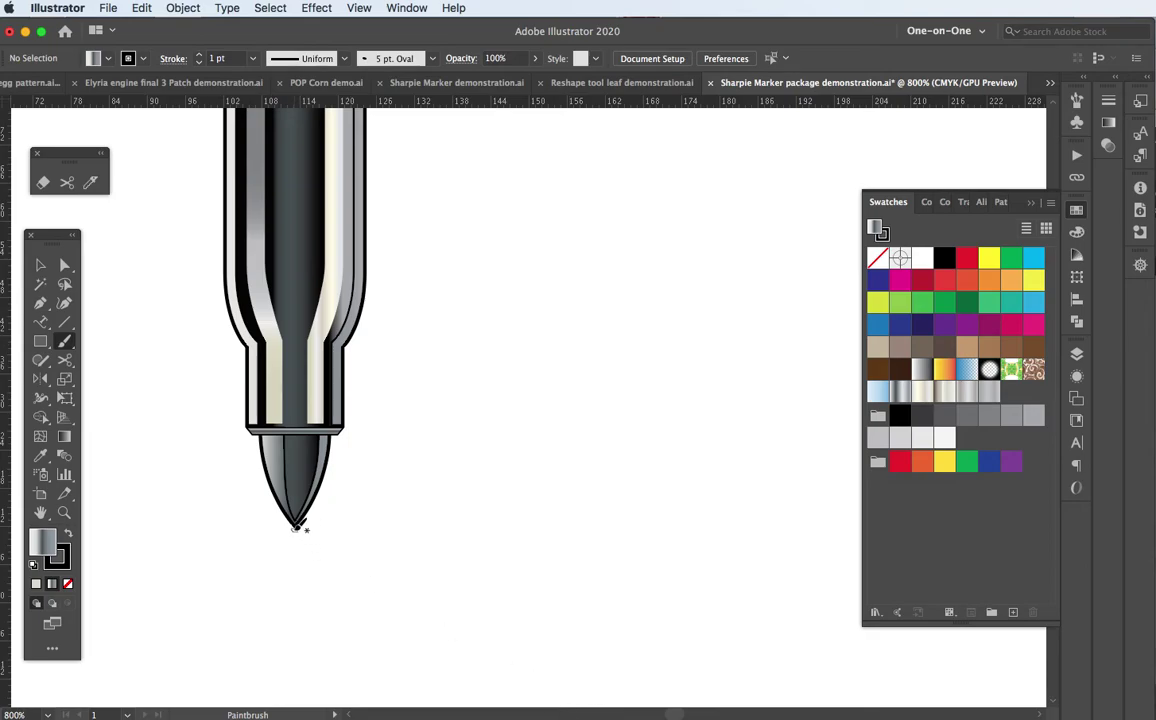
mouse_move(396, 470)
left_mouse_down()
mouse_move(432, 482)
mouse_move(427, 588)
mouse_move(450, 452)
mouse_move(527, 479)
mouse_move(546, 413)
mouse_move(578, 425)
mouse_move(572, 377)
mouse_move(611, 377)
mouse_move(660, 411)
mouse_move(641, 374)
mouse_move(667, 379)
mouse_move(671, 309)
mouse_move(729, 310)
mouse_move(773, 287)
left_mouse_up()
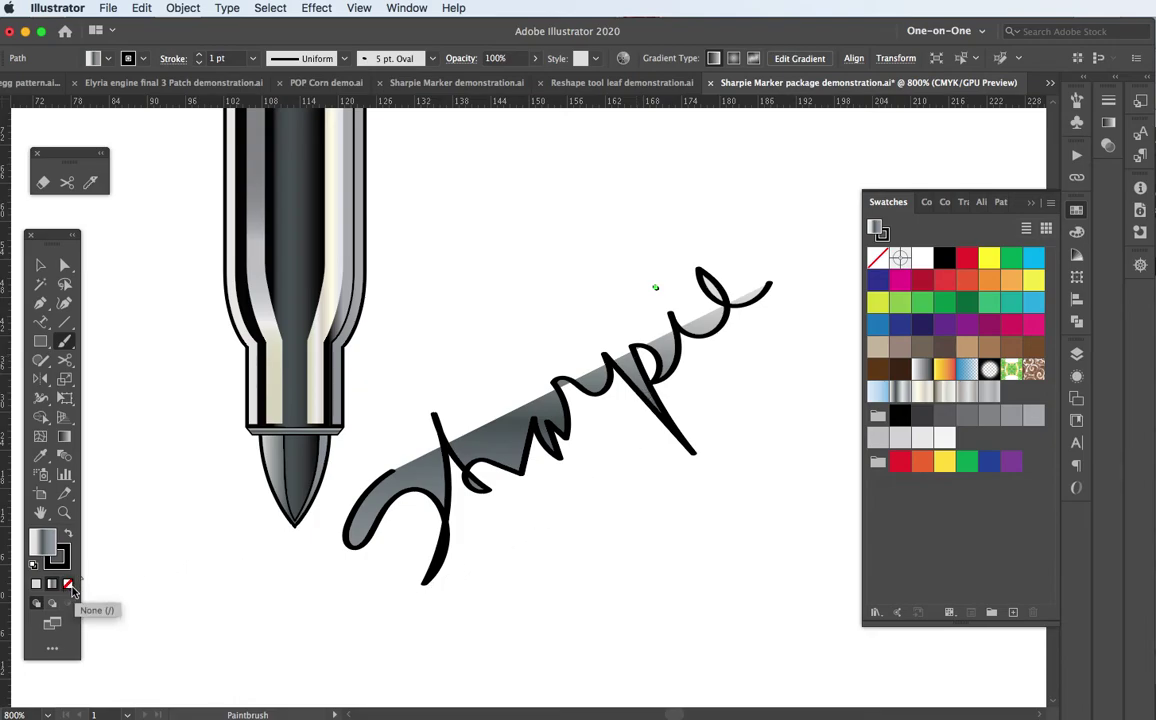
left_click(68, 585)
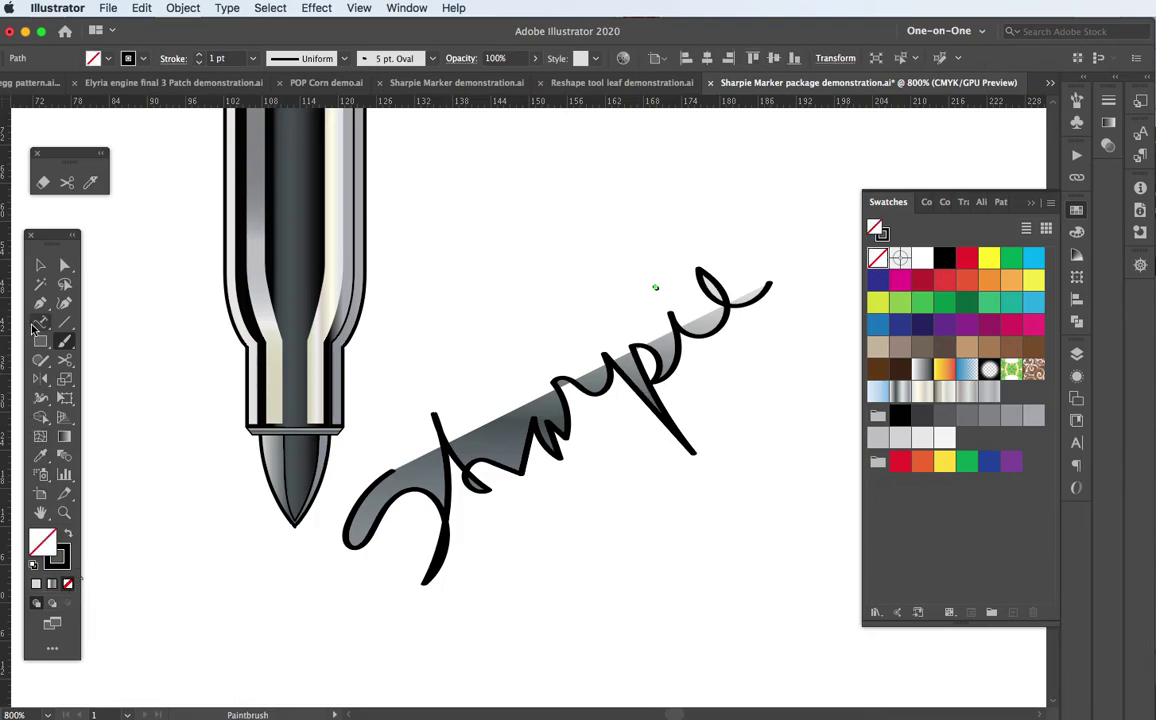
left_click(41, 267)
left_click(502, 452)
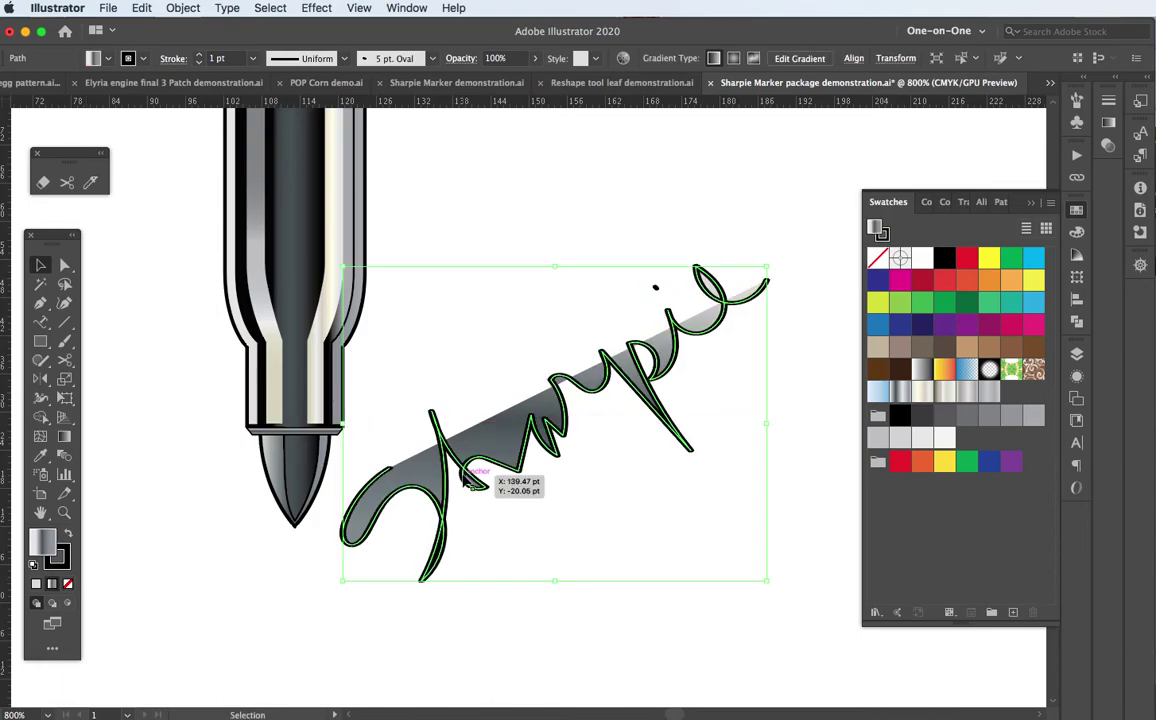
key("Delete")
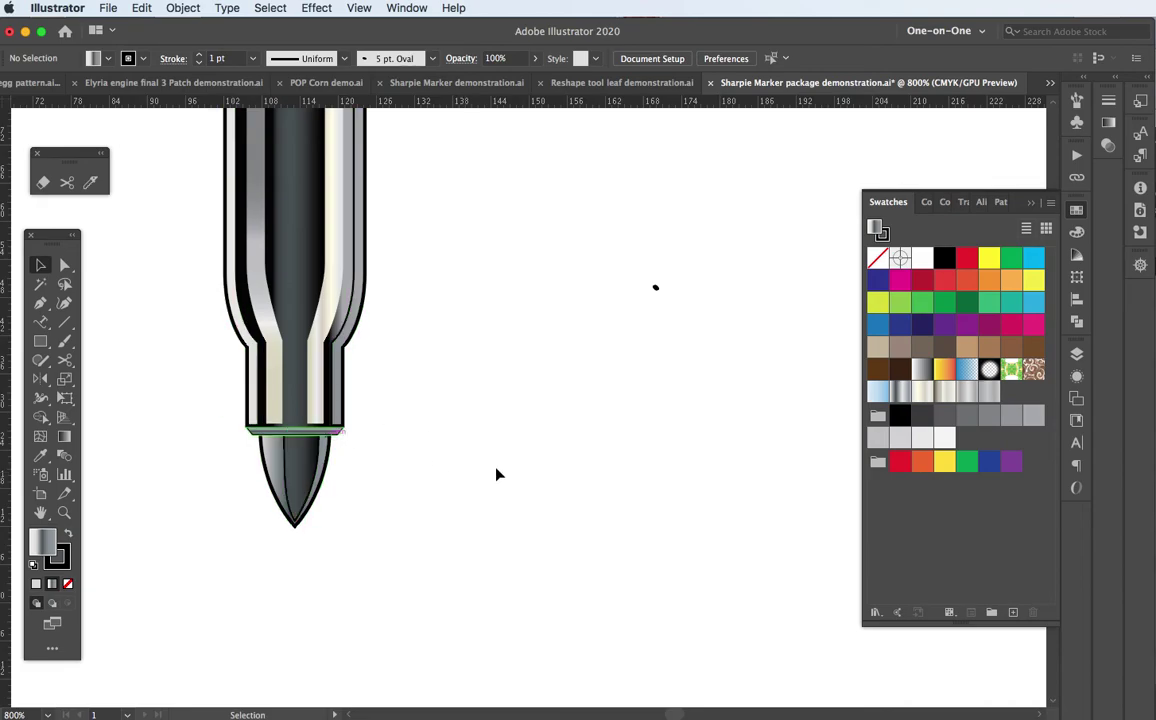
Handwrite 'Sharpie' with no fill below the marker tip, adding the dot over the i.
key("b")
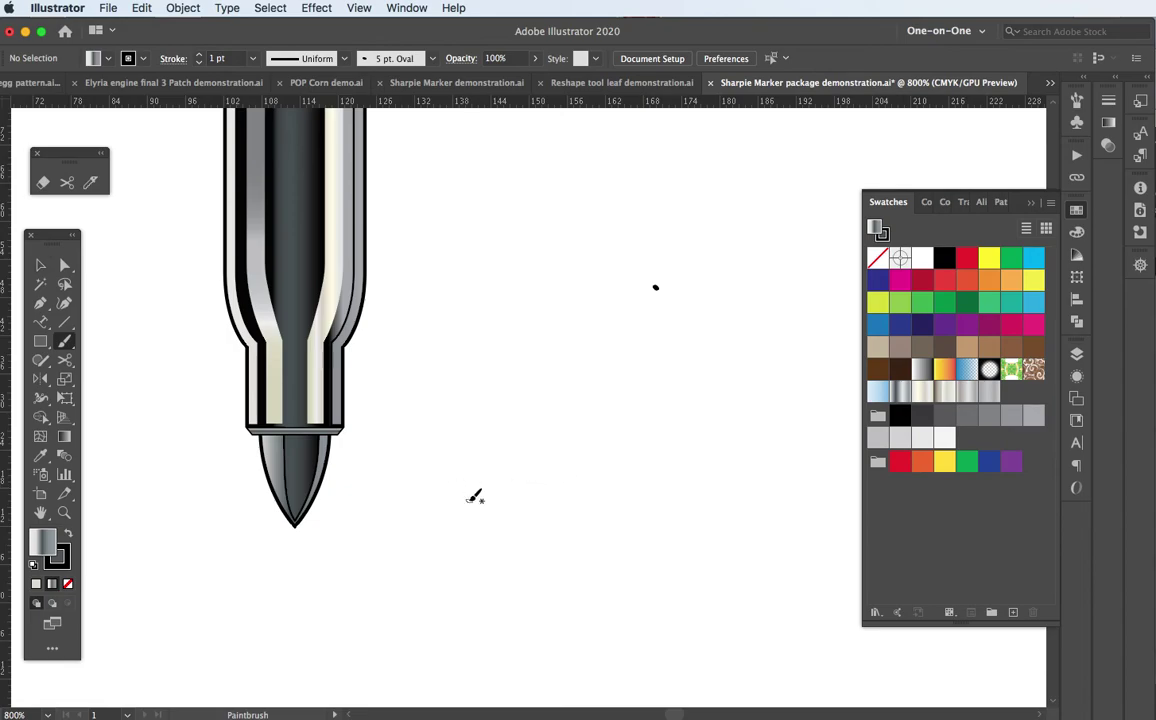
mouse_move(471, 496)
left_mouse_down()
mouse_move(406, 515)
mouse_move(474, 536)
mouse_move(451, 571)
mouse_move(381, 574)
left_mouse_up()
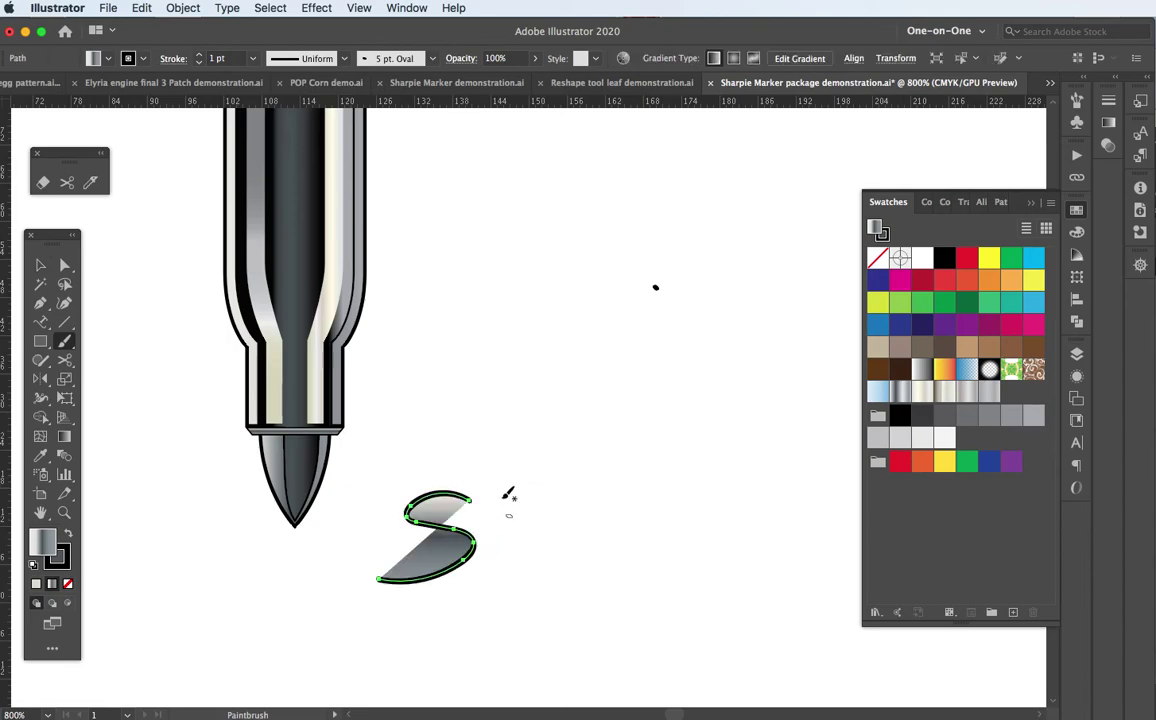
left_click_drag(500, 496, 490, 578)
key("super+z")
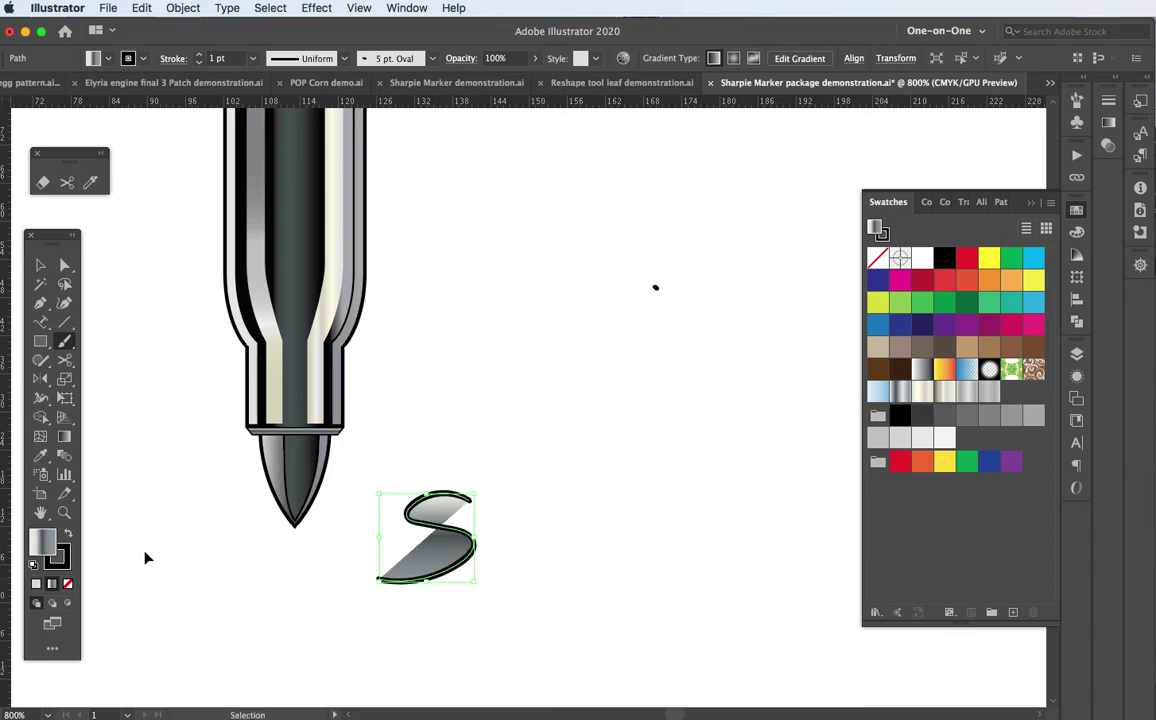
left_click(69, 584)
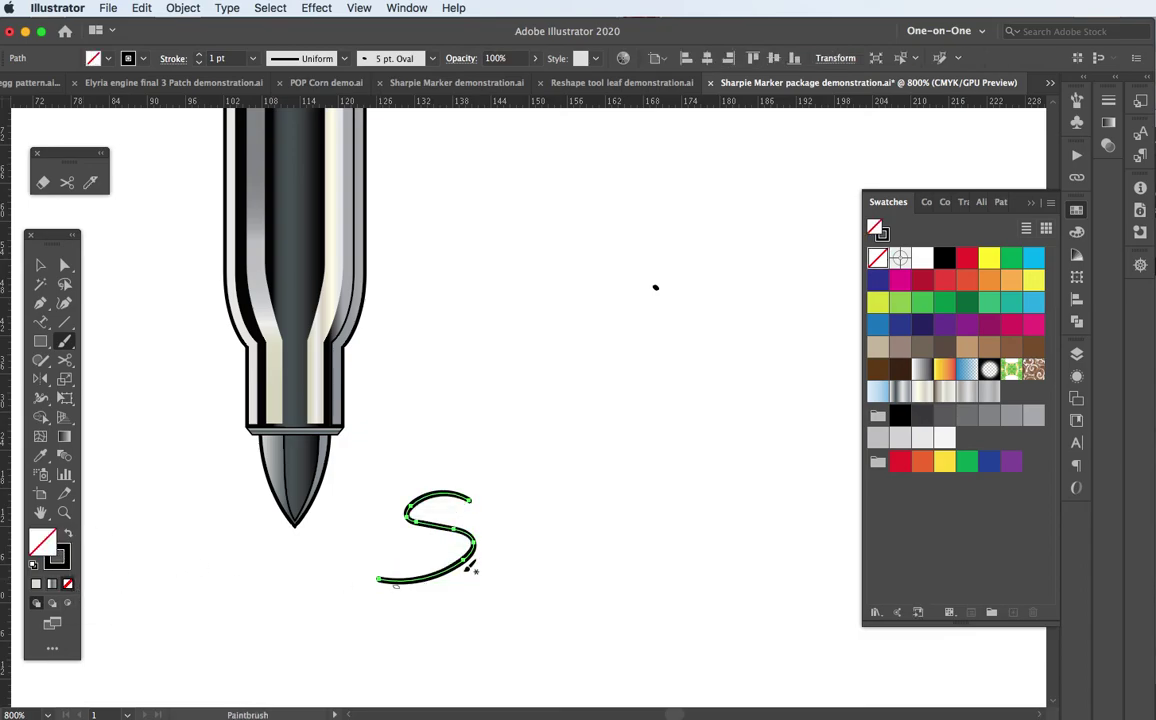
mouse_move(512, 488)
left_mouse_down()
mouse_move(486, 566)
mouse_move(517, 524)
mouse_move(509, 560)
mouse_move(540, 526)
mouse_move(552, 528)
mouse_move(533, 548)
mouse_move(558, 529)
mouse_move(560, 550)
mouse_move(589, 491)
mouse_move(585, 538)
mouse_move(608, 515)
mouse_move(608, 528)
mouse_move(588, 589)
mouse_move(643, 507)
mouse_move(628, 533)
mouse_move(645, 533)
mouse_move(667, 505)
mouse_move(668, 529)
mouse_move(701, 496)
mouse_move(686, 510)
mouse_move(725, 512)
left_mouse_up()
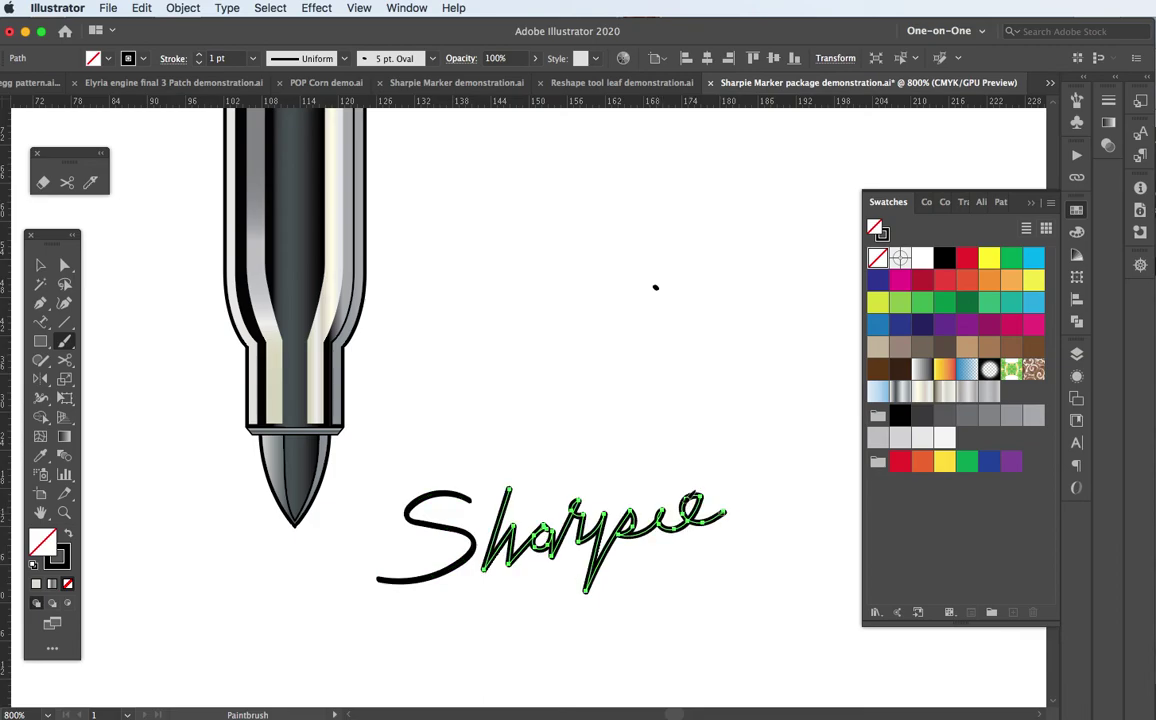
left_click_drag(671, 467, 674, 475)
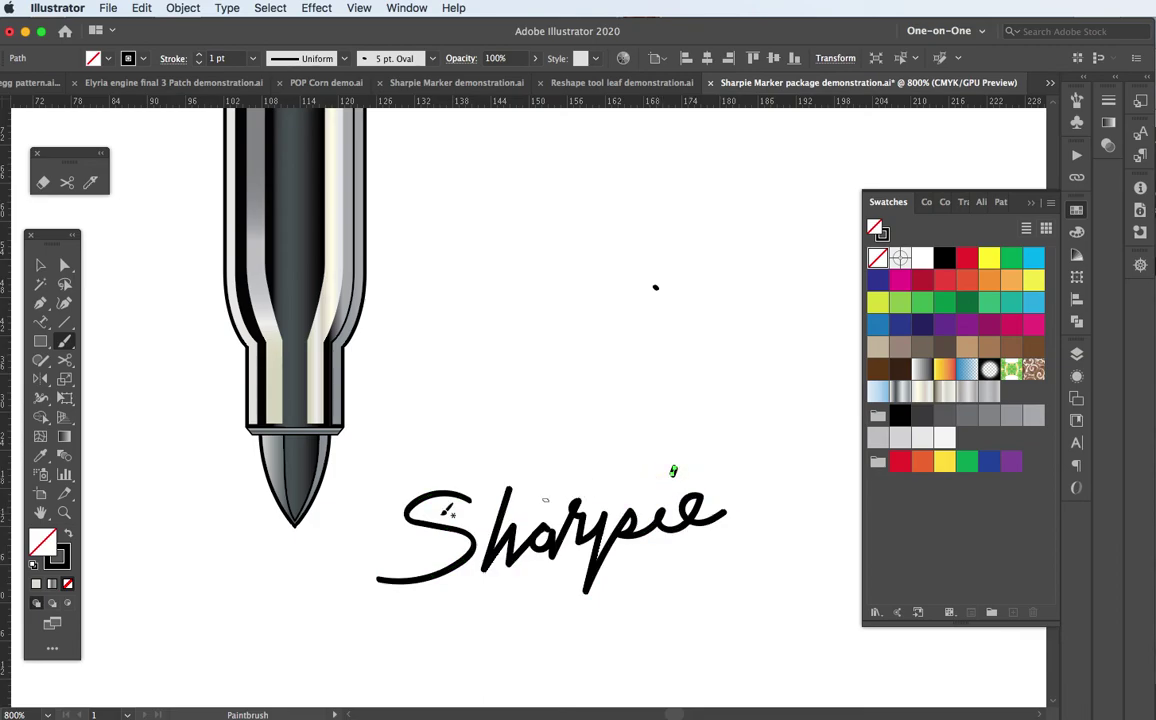
Group the lettering with its i dot and move the signature left to meet the nib.
key("v")
left_click_drag(383, 488, 730, 572)
left_click_drag(433, 444, 705, 580)
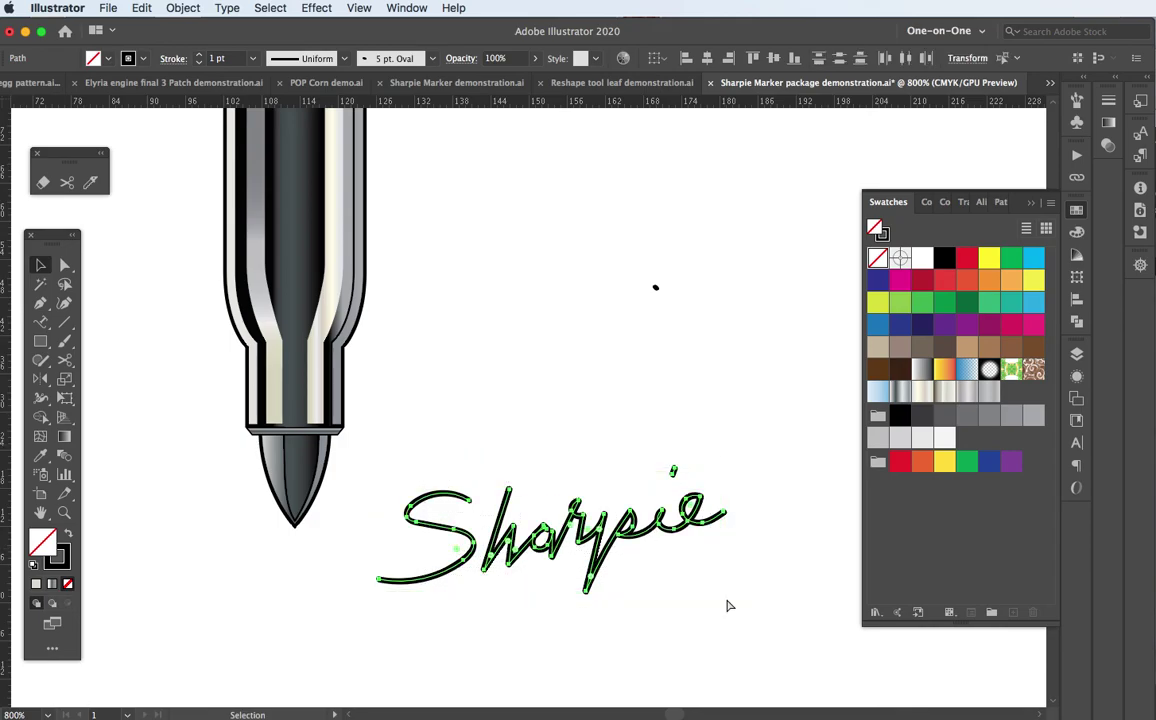
key("ctrl+g")
mouse_move(732, 531)
left_mouse_down()
mouse_move(470, 570)
mouse_move(278, 545)
left_mouse_up()
Deselect the signature and zoom out to 200%, framing both markers, their caps and the lettering.
left_click(460, 430)
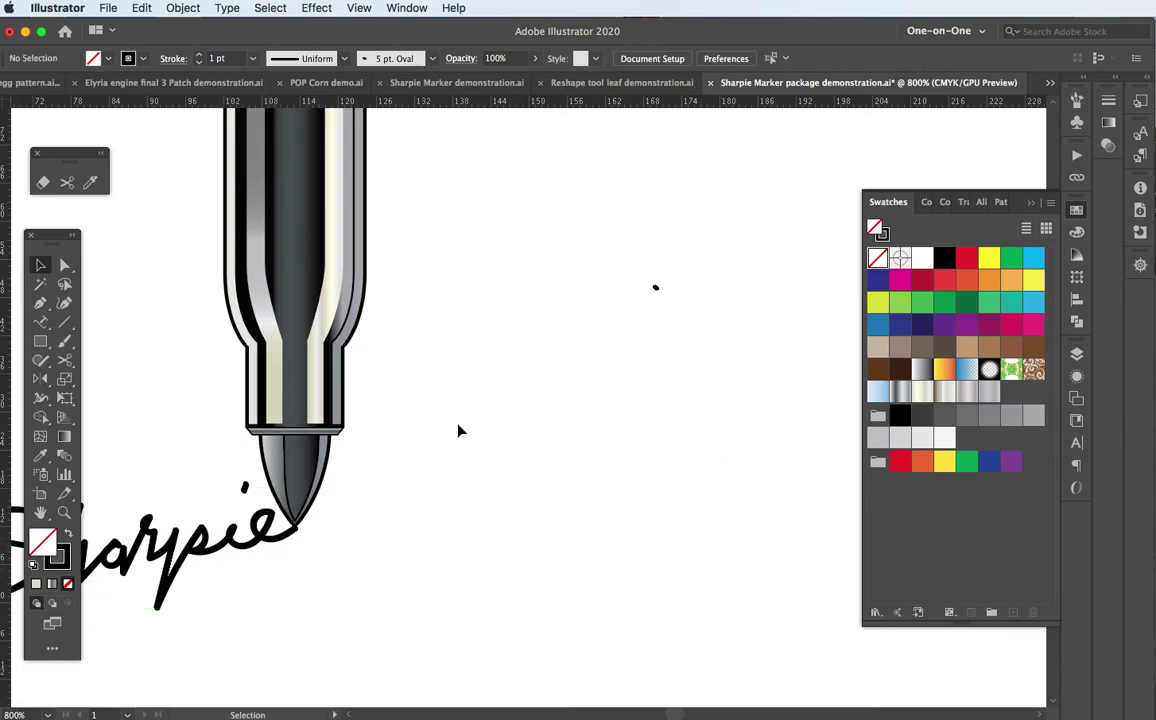
left_click_drag(353, 488, 670, 455)
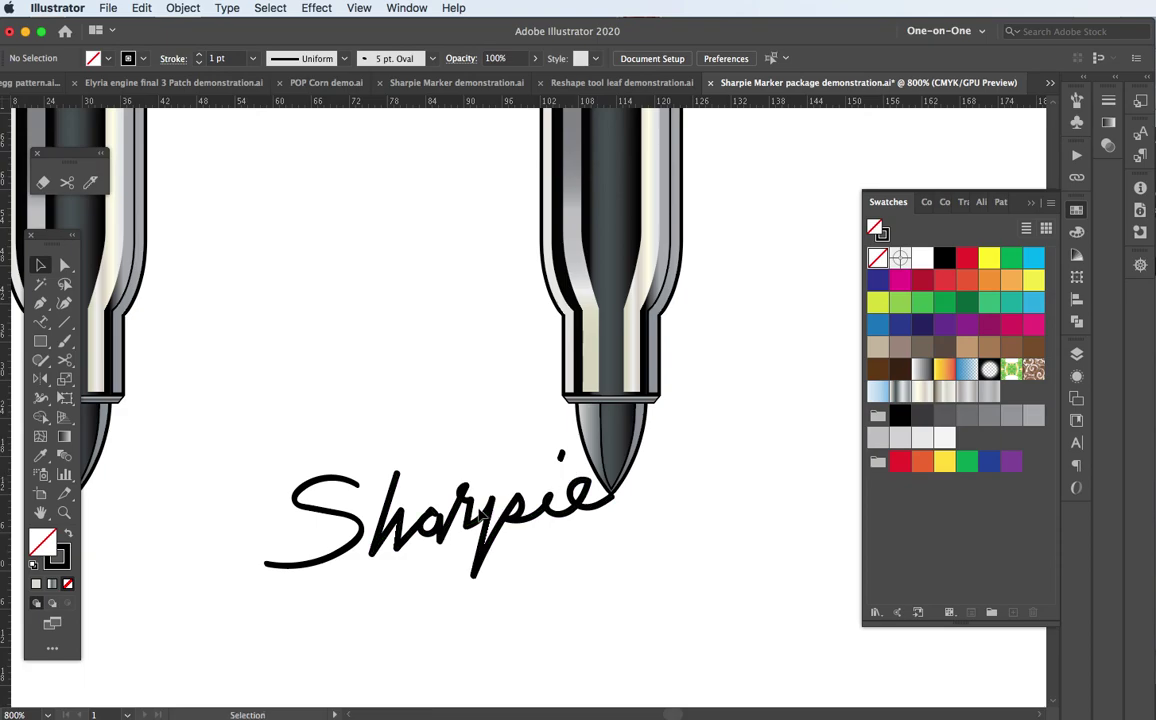
key("super+minus")
key("super+minus")
key("super+minus")
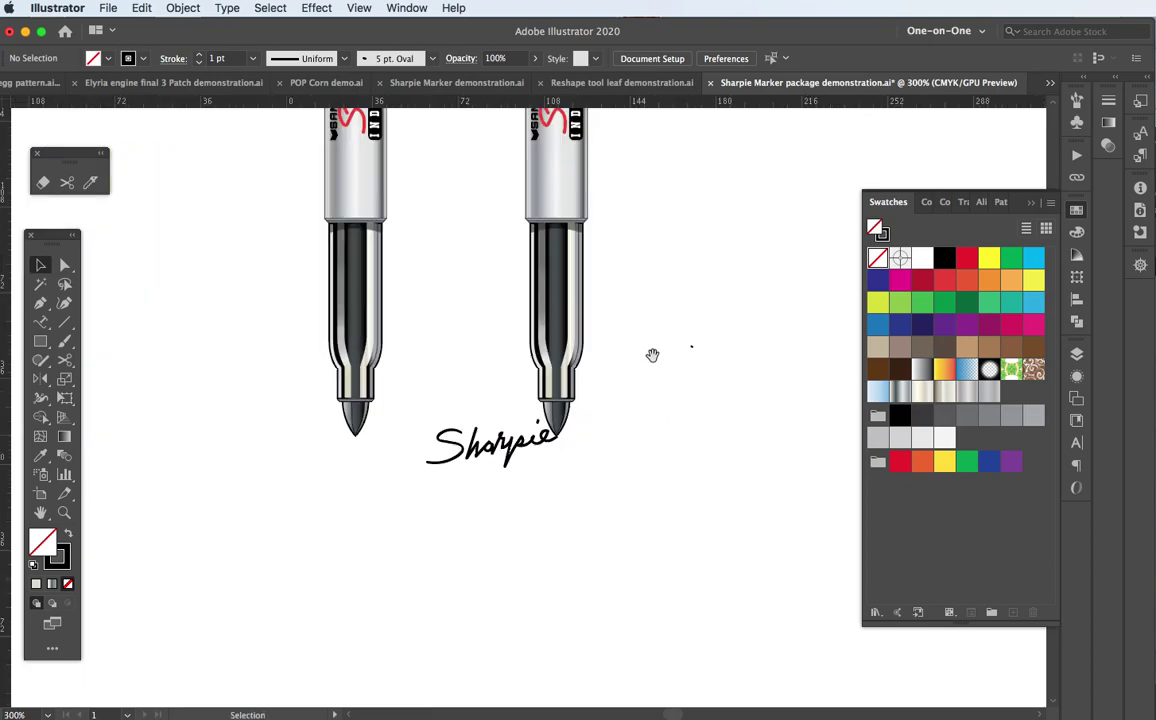
left_click_drag(652, 355, 583, 495)
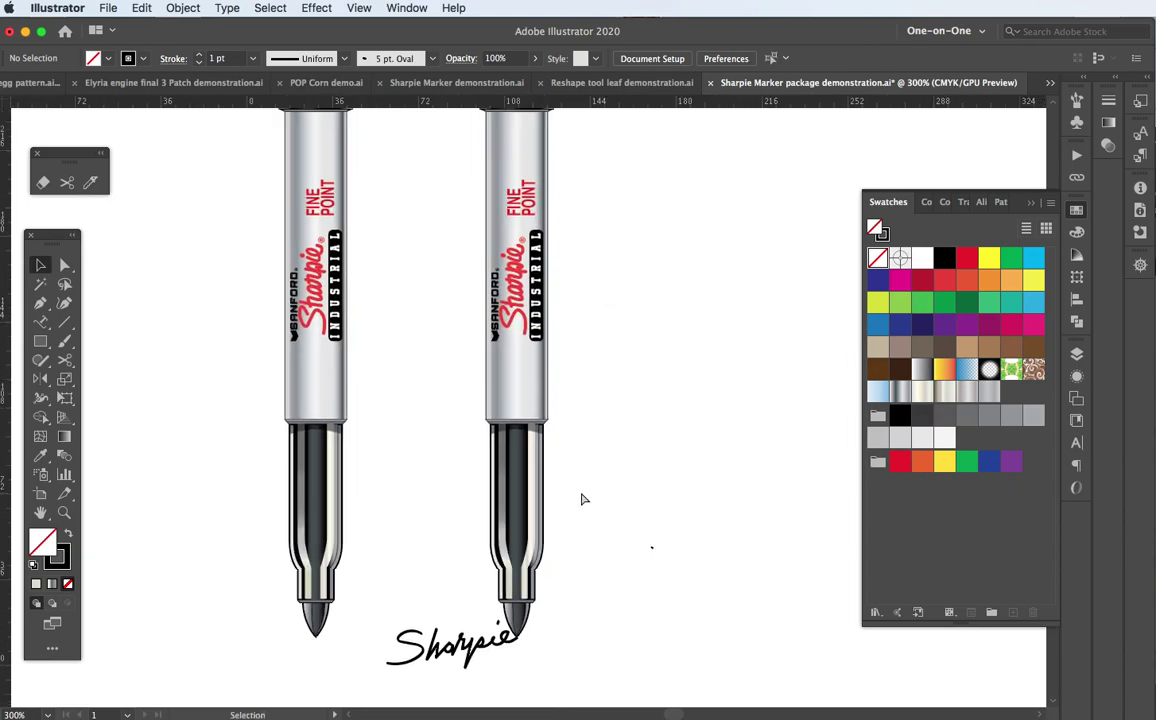
key("super+minus")
left_click_drag(550, 320, 435, 446)
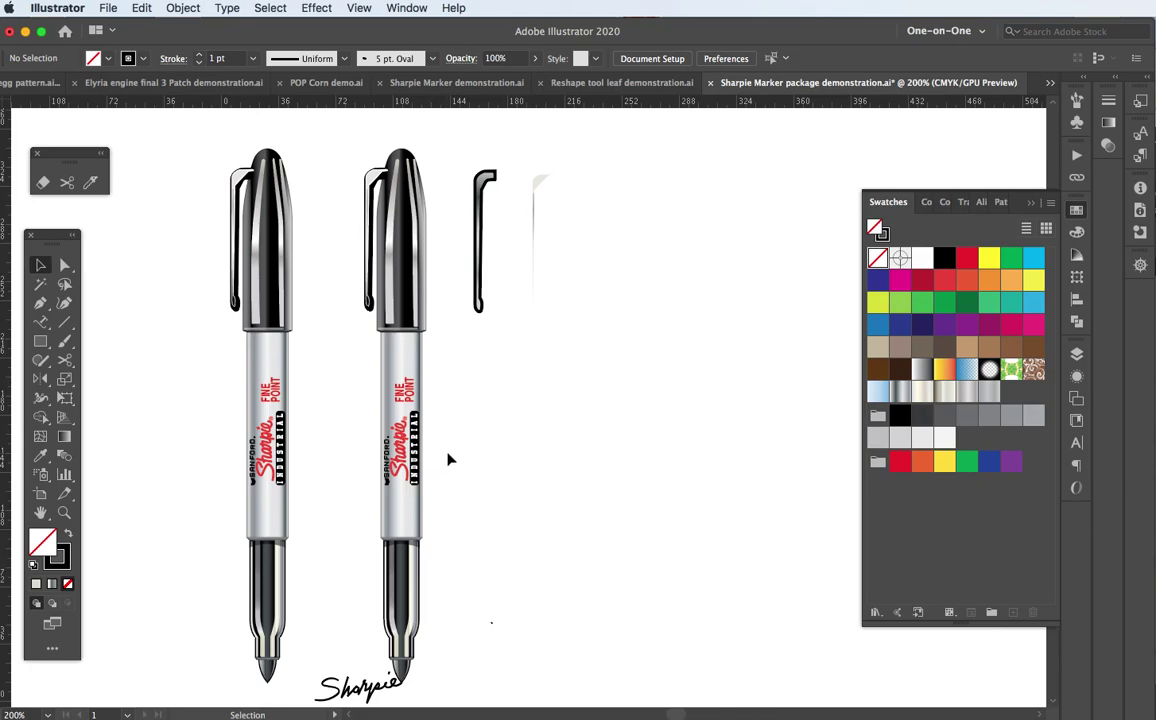